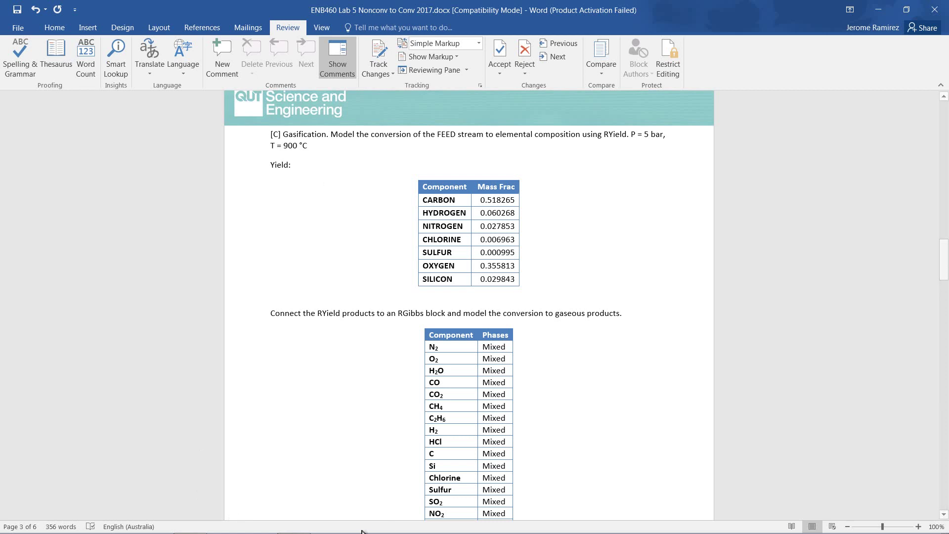
# Switch from the Word lab instructions to the Aspen Plus Lab5 Starter flowsheet.
pyautogui.click(300, 523)
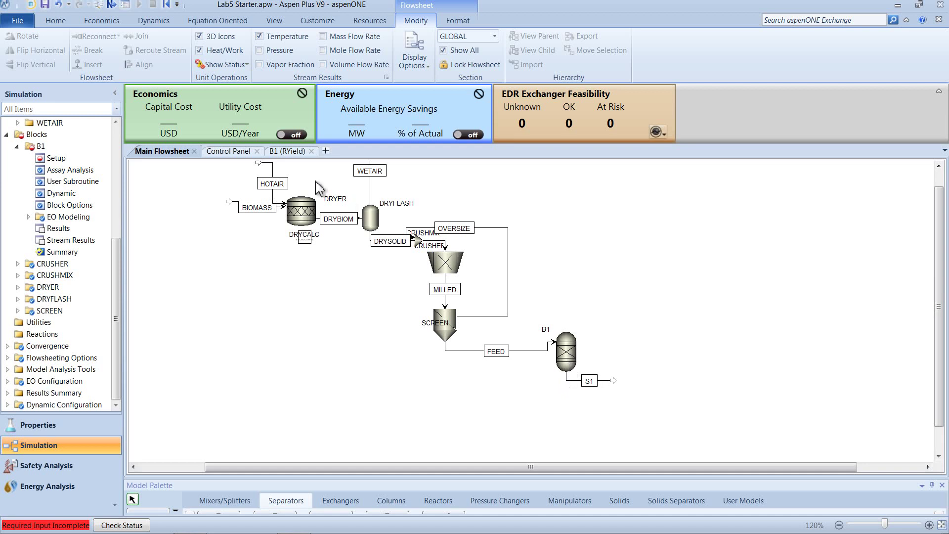
# Change B1's RYield temperature from 500 to 900 °C and bring up its Yield tab.
pyautogui.click(288, 152)
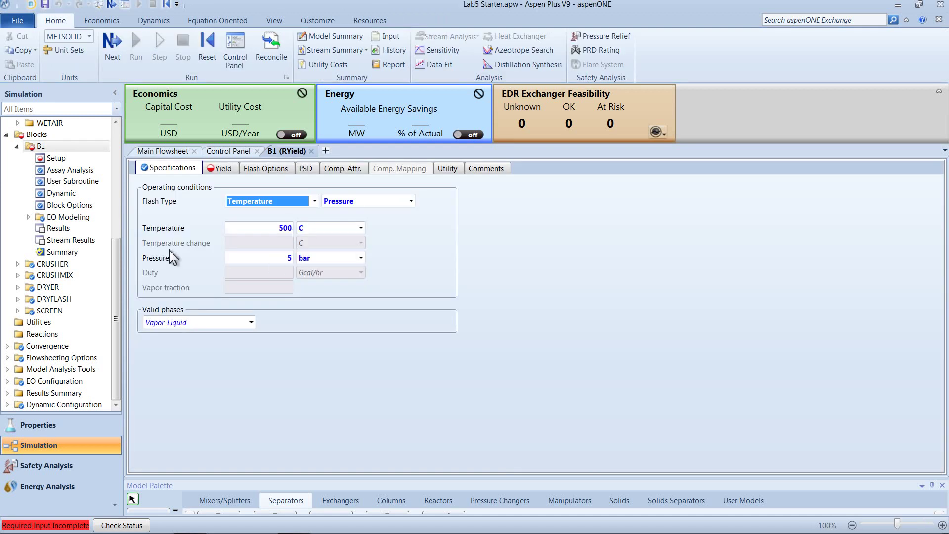
pyautogui.click(286, 230)
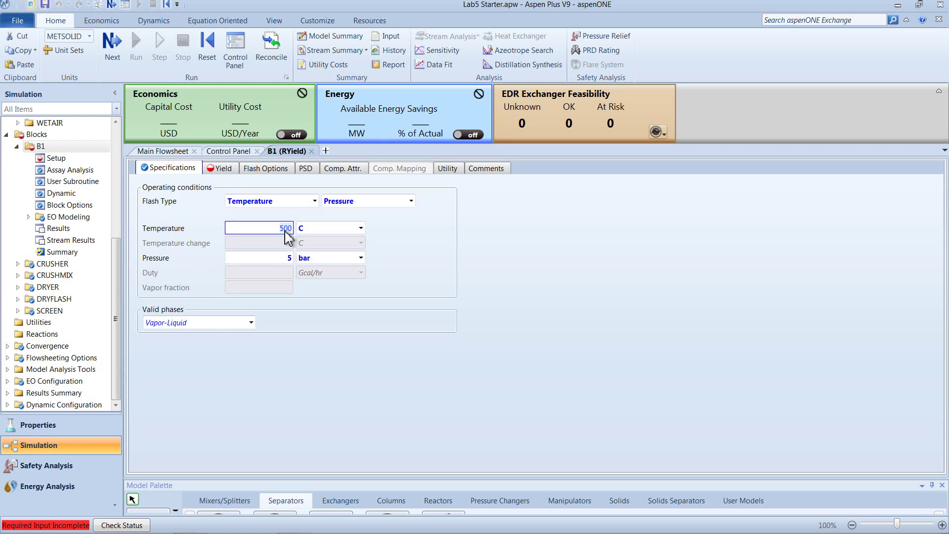
pyautogui.write('9')
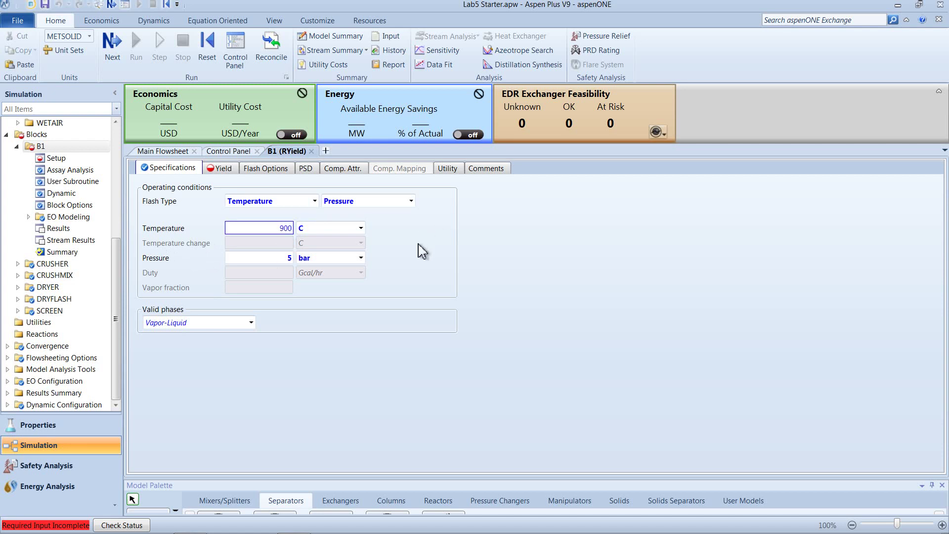
pyautogui.click(275, 269)
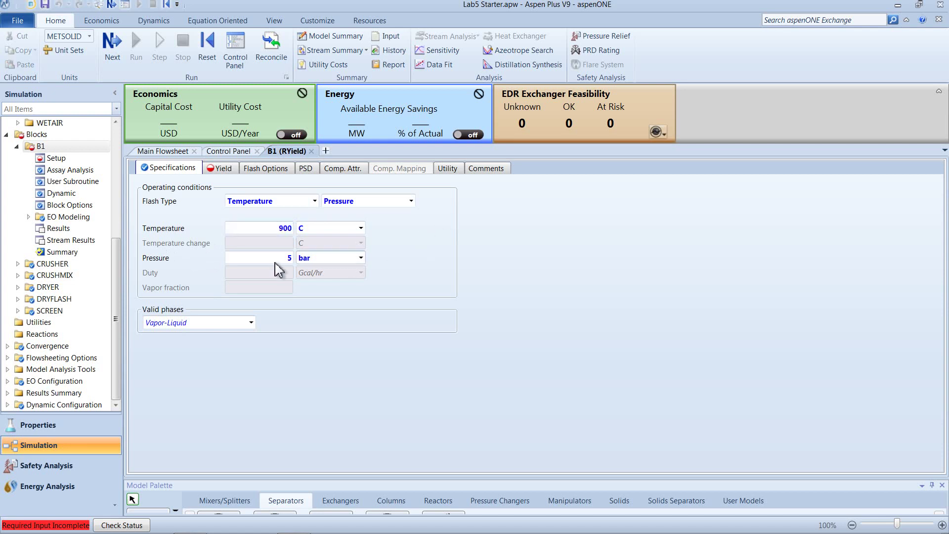
pyautogui.click(222, 173)
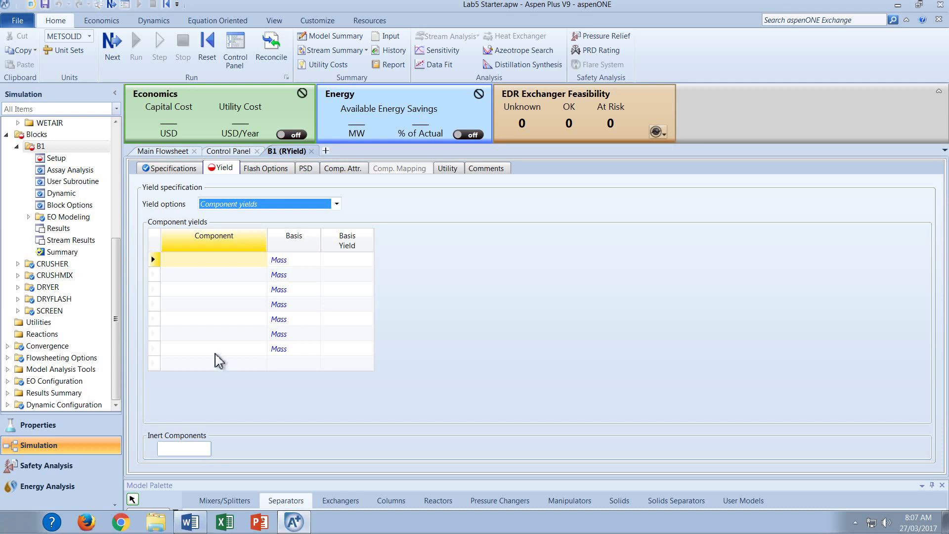
pyautogui.hotkey('alt', 'Tab')
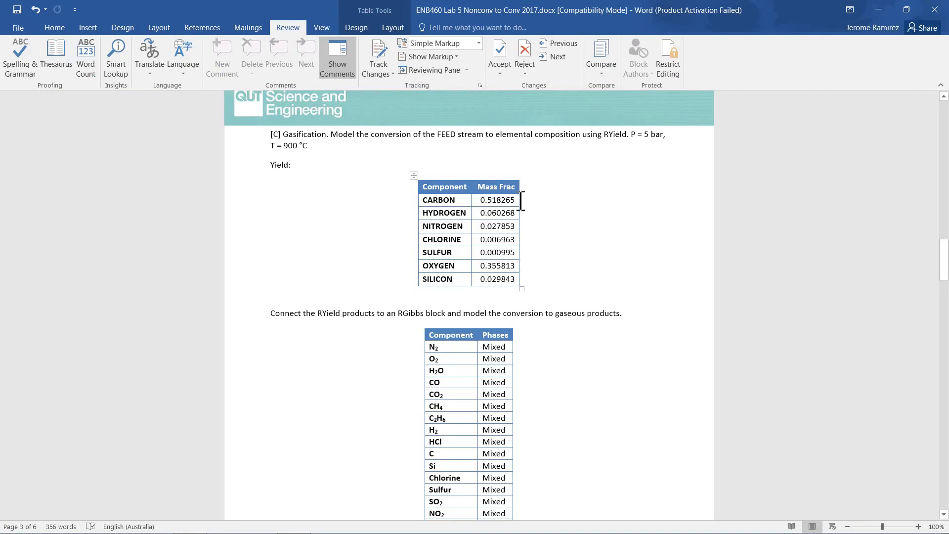
# Copy the Word table's Mass Frac values from CARBON to SILICON and return to Aspen Plus.
pyautogui.moveTo(514, 206); pyautogui.dragTo(499, 282)
pyautogui.hotkey('ctrl', 'c')
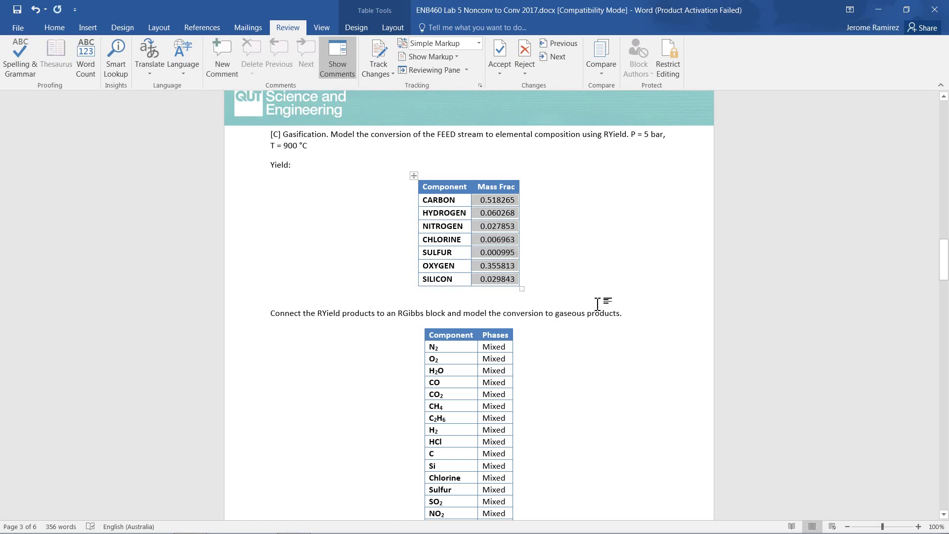
pyautogui.hotkey('alt', 'Tab')
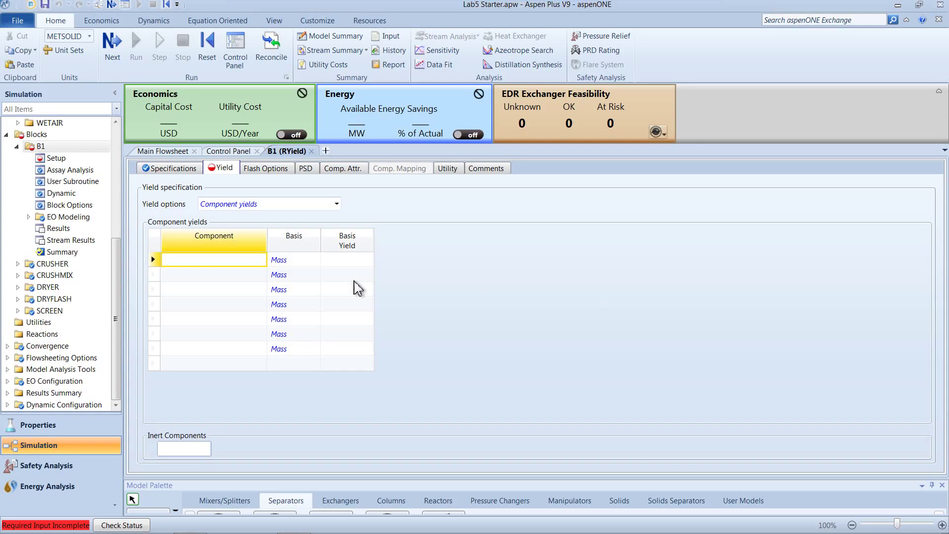
# Paste the seven mass fractions as B1 Basis Yields and set rows 1–2 to C and H2.
pyautogui.click(354, 262)
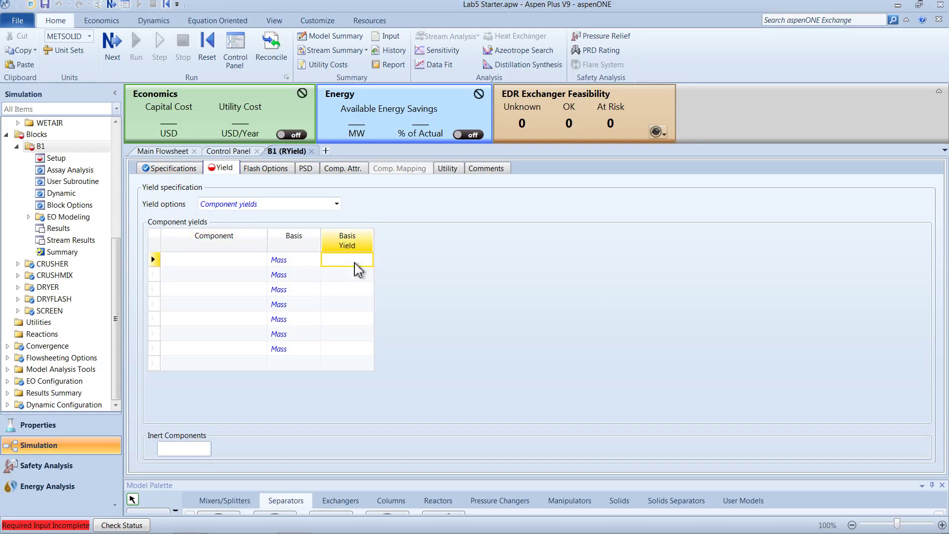
pyautogui.hotkey('ctrl', 'v')
pyautogui.click(230, 262)
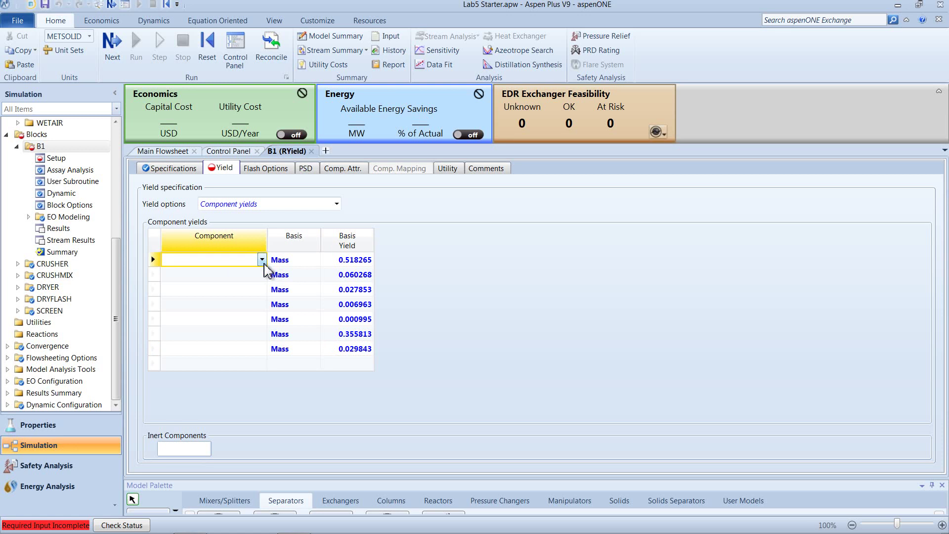
pyautogui.click(262, 261)
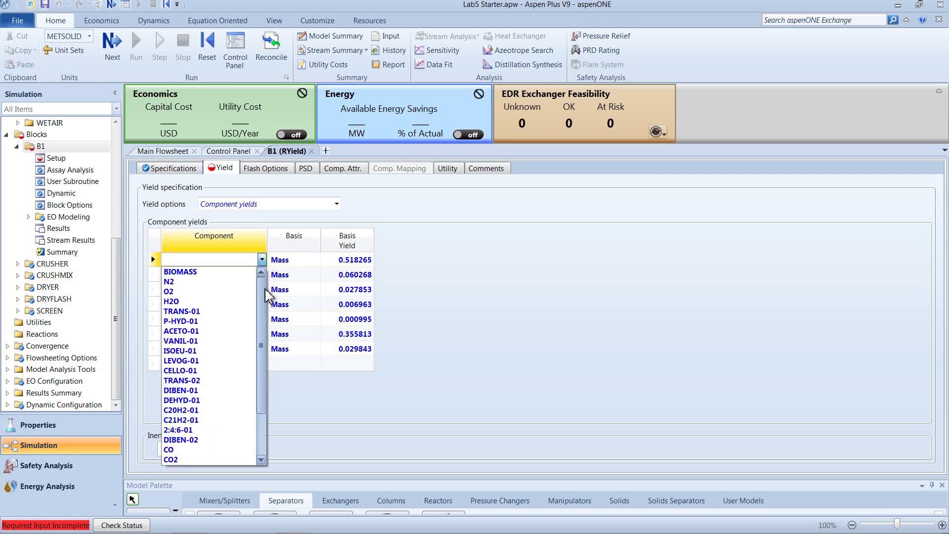
pyautogui.scroll(-2, 261, 326)
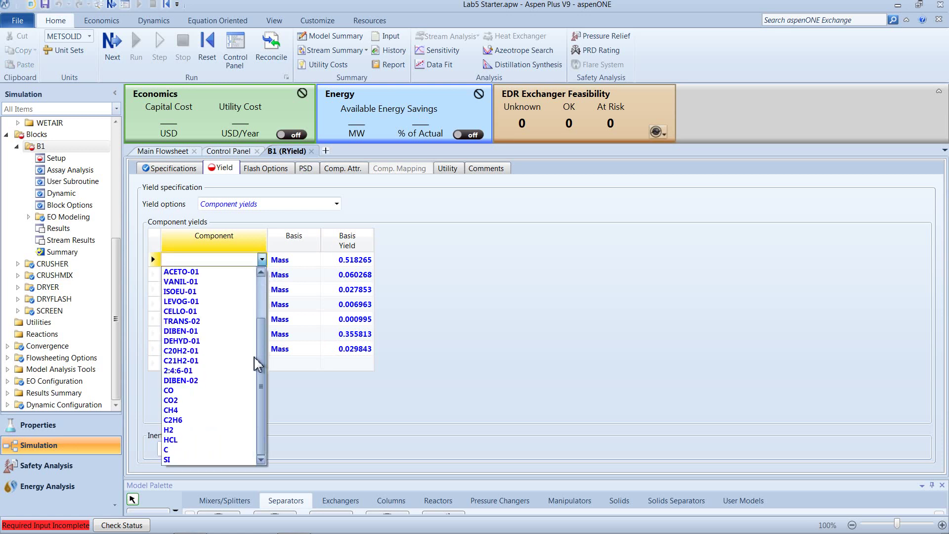
pyautogui.click(205, 450)
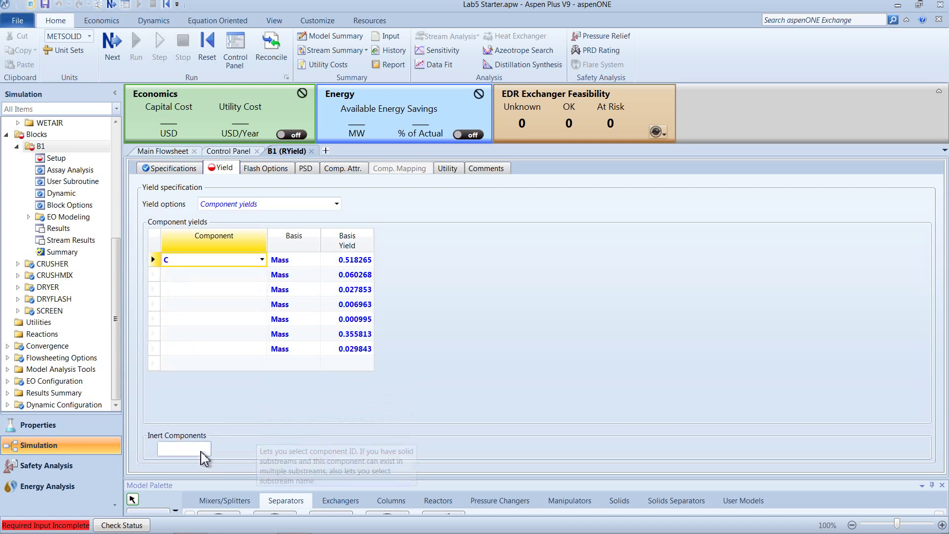
pyautogui.click(262, 274)
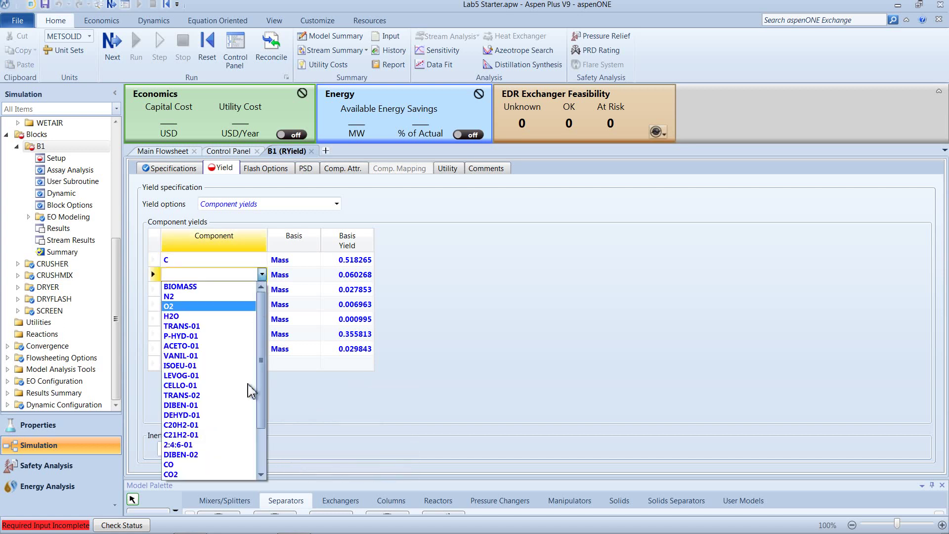
pyautogui.moveTo(262, 396); pyautogui.dragTo(262, 445)
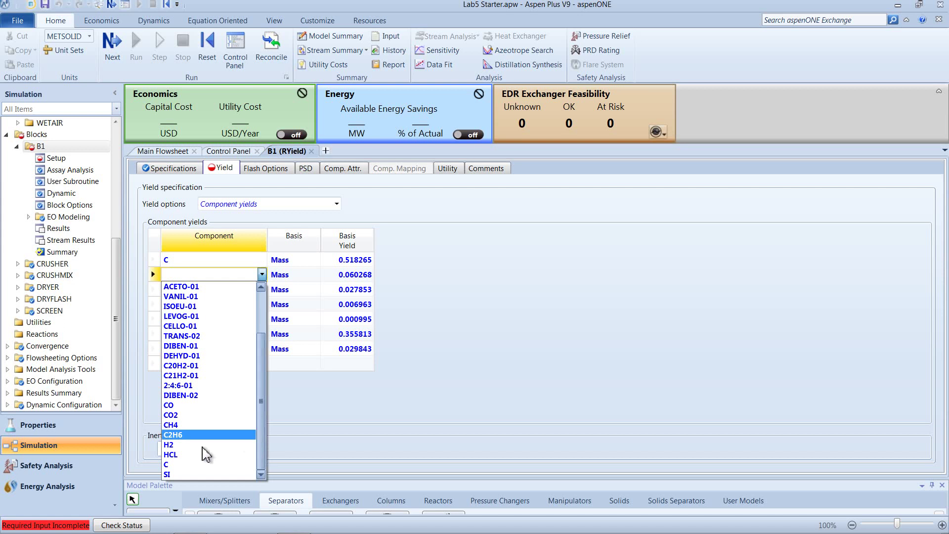
pyautogui.click(169, 445)
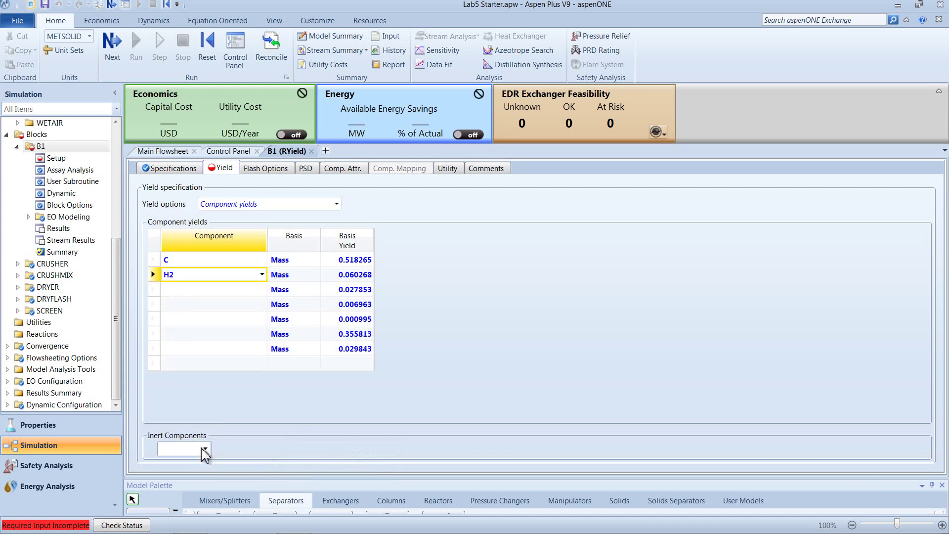
# Set yield row 3 to N2, leaving rows 4 and 5 blank.
pyautogui.click(263, 289)
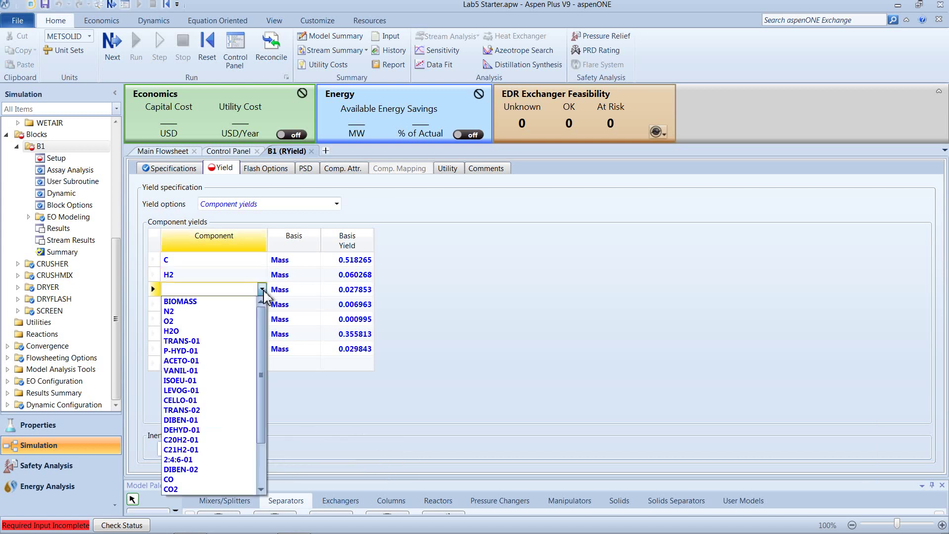
pyautogui.click(186, 319)
pyautogui.click(262, 304)
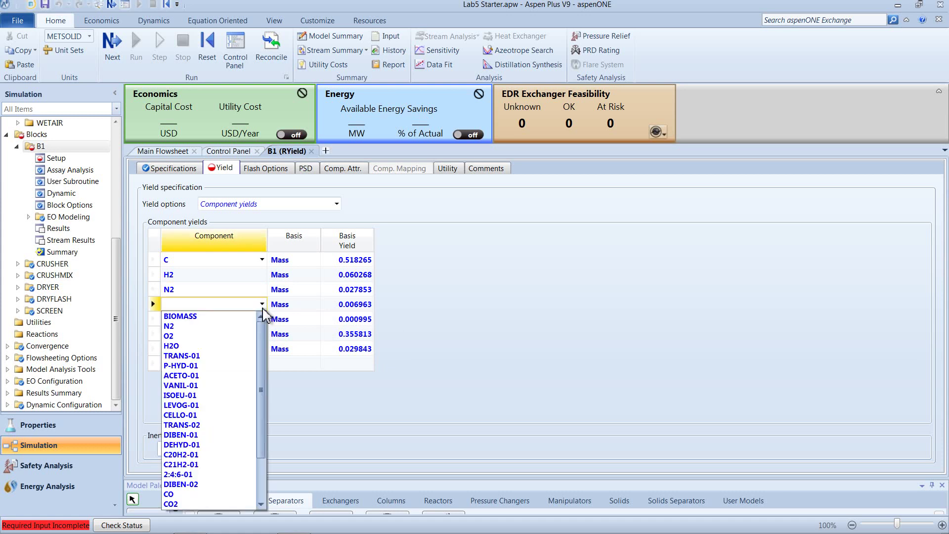
pyautogui.moveTo(262, 351); pyautogui.dragTo(256, 395)
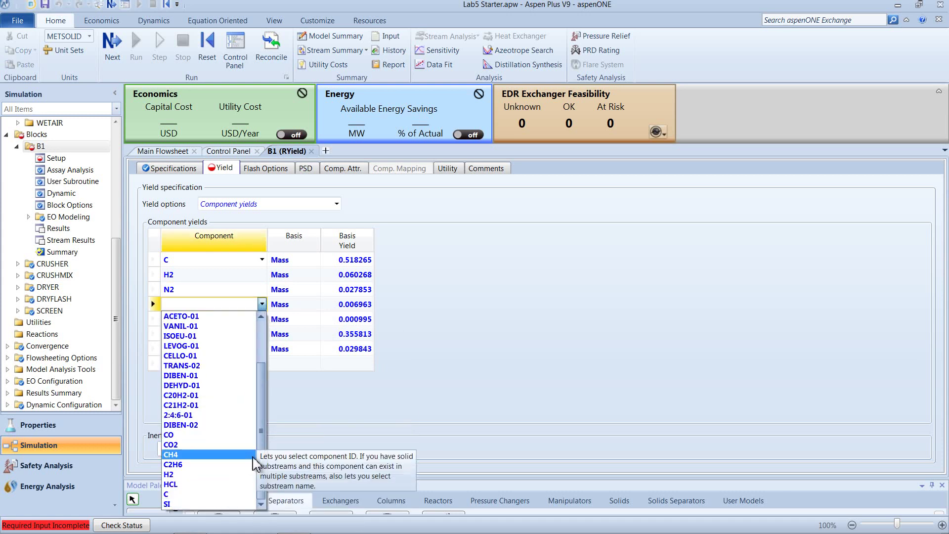
pyautogui.moveTo(263, 442); pyautogui.dragTo(275, 377)
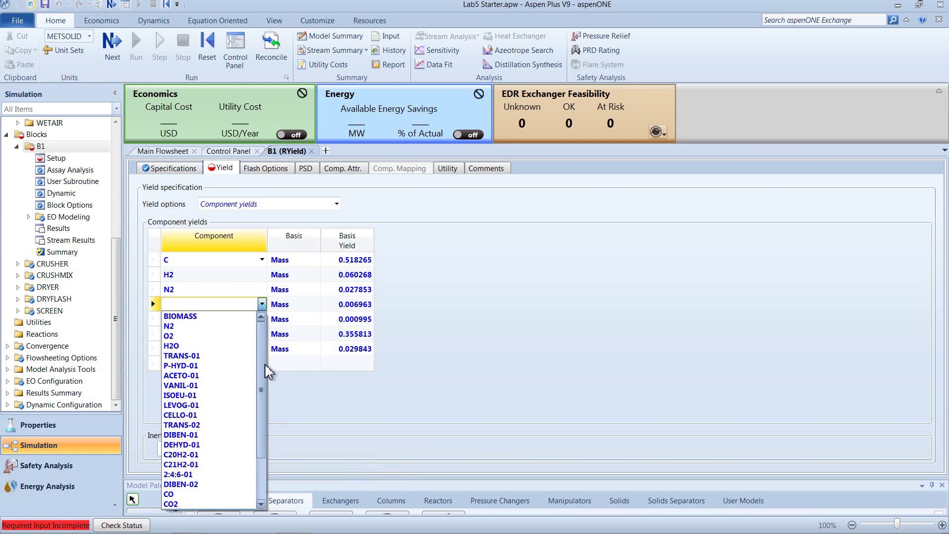
pyautogui.moveTo(267, 372); pyautogui.dragTo(267, 432)
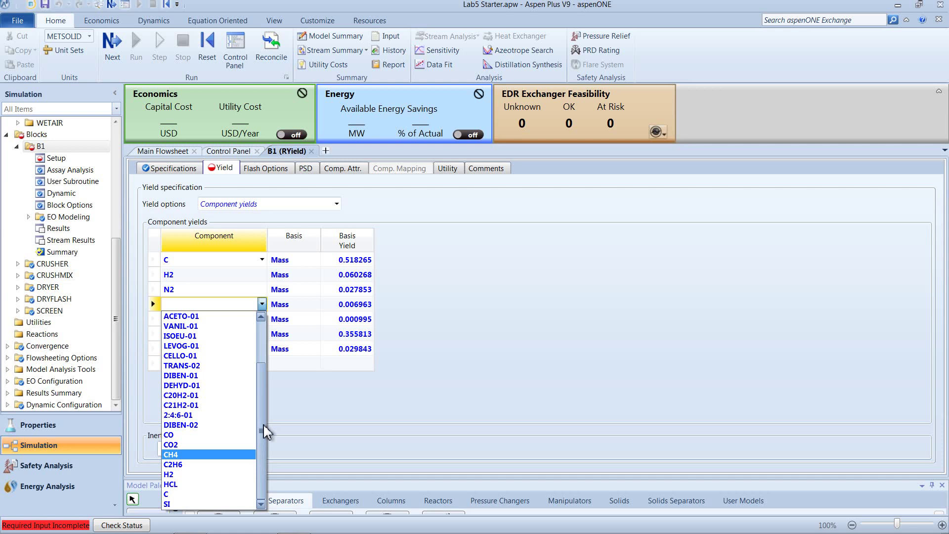
pyautogui.click(296, 407)
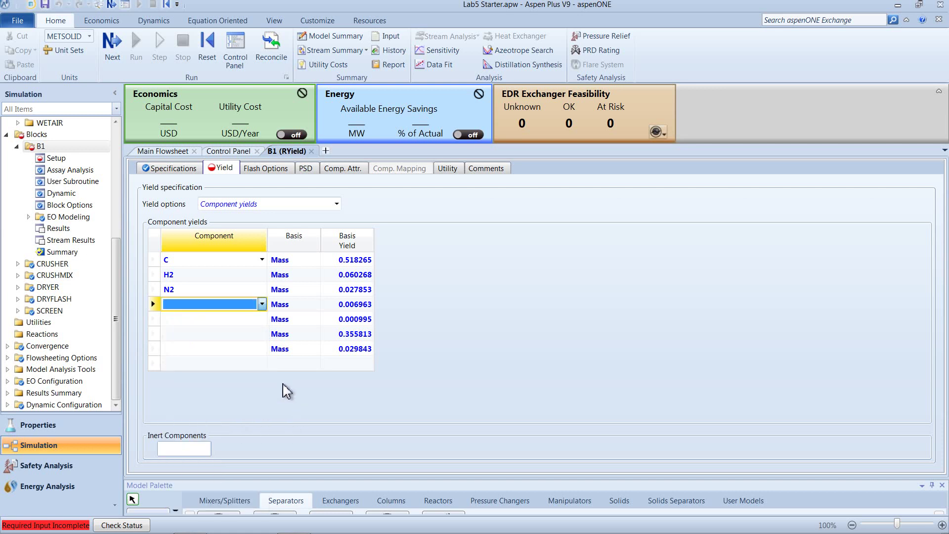
pyautogui.click(263, 320)
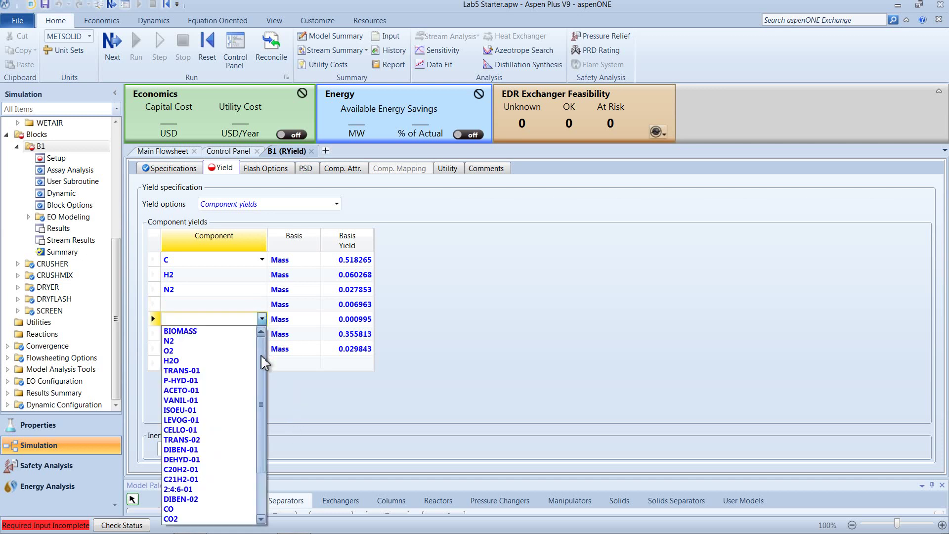
pyautogui.moveTo(263, 364); pyautogui.dragTo(257, 430)
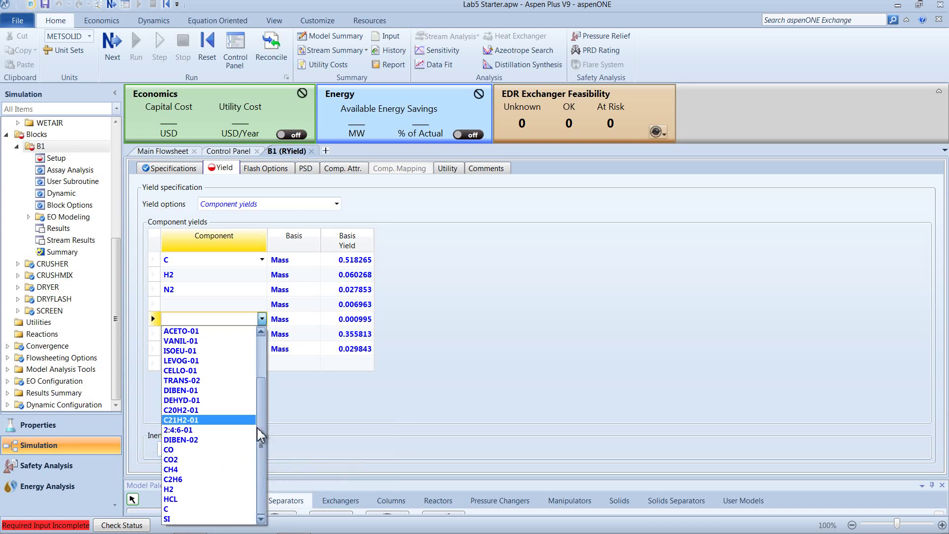
pyautogui.moveTo(262, 435); pyautogui.dragTo(265, 383)
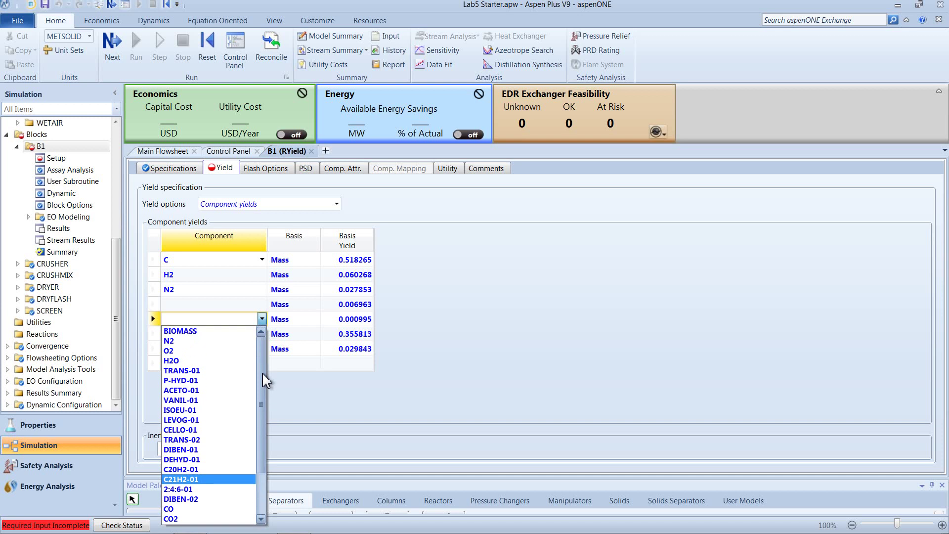
pyautogui.click(297, 398)
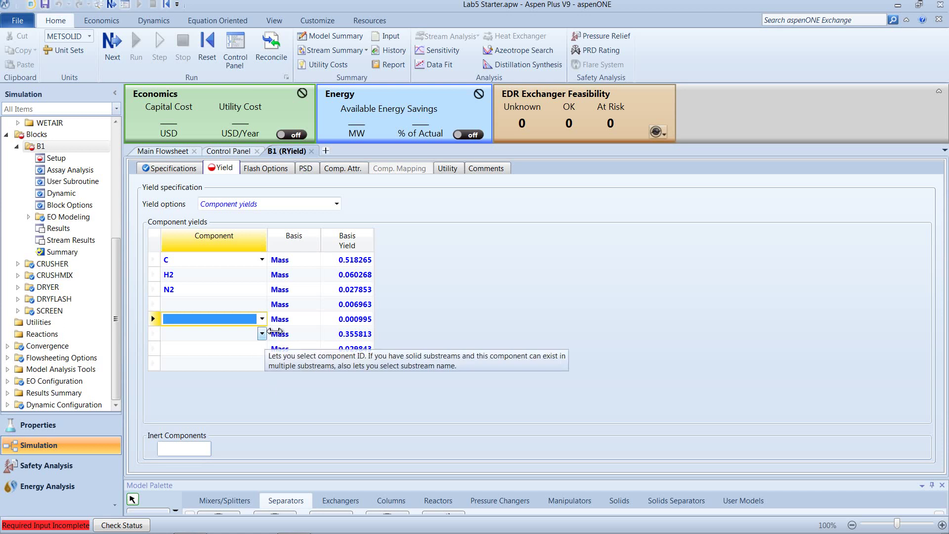
# Set the seventh yield row to SI and the sixth to O2.
pyautogui.click(262, 349)
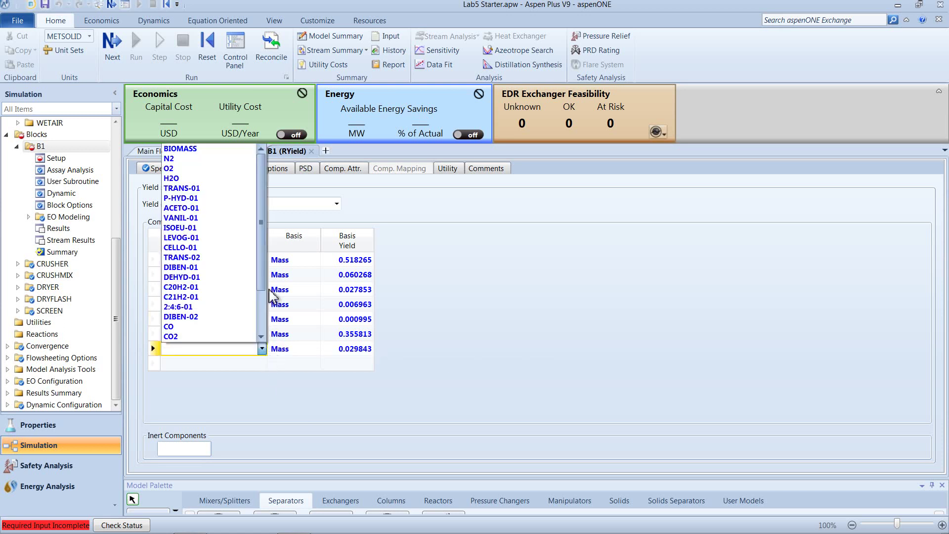
pyautogui.scroll(-2, 262, 324)
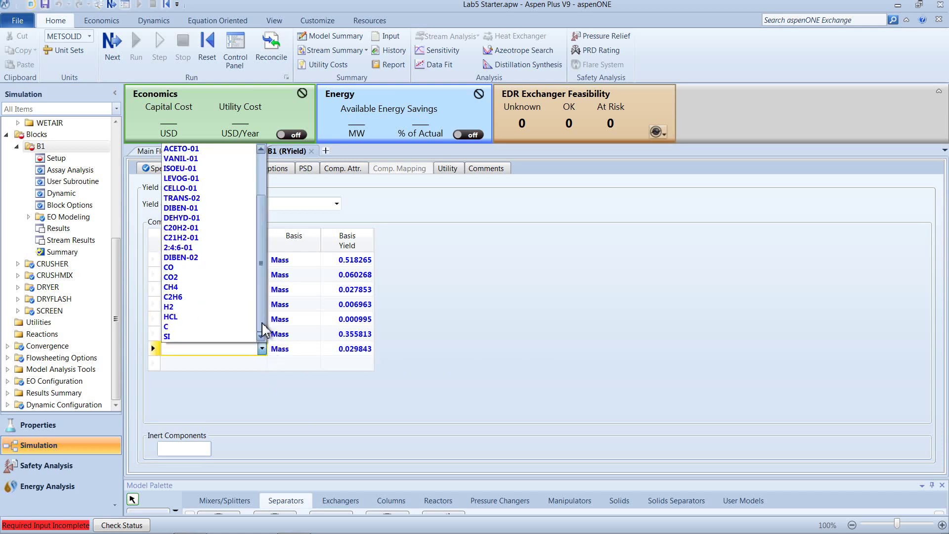
pyautogui.click(203, 336)
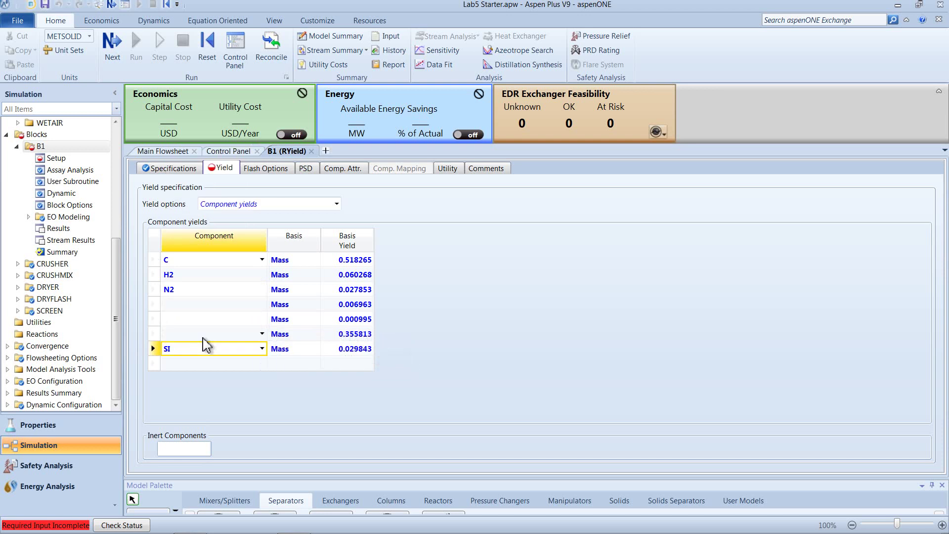
pyautogui.click(257, 413)
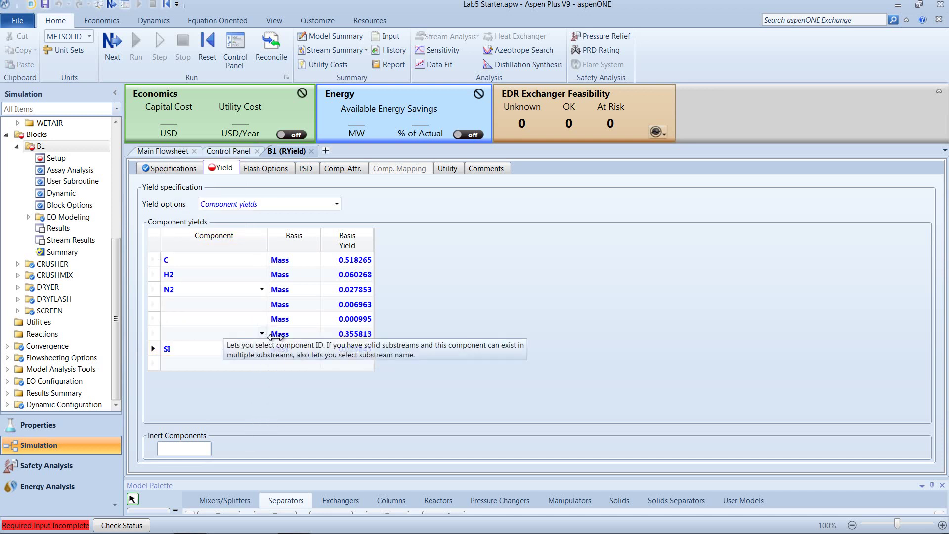
pyautogui.click(262, 335)
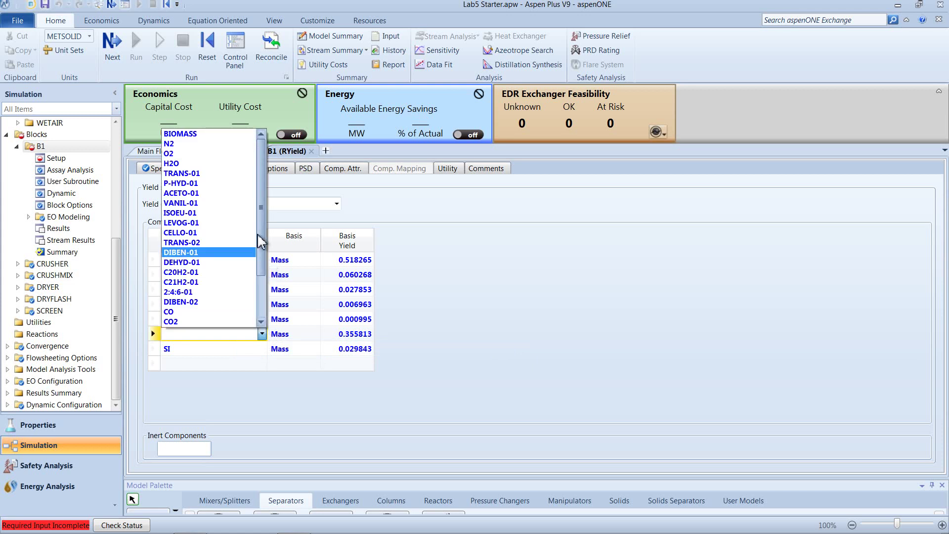
pyautogui.click(204, 154)
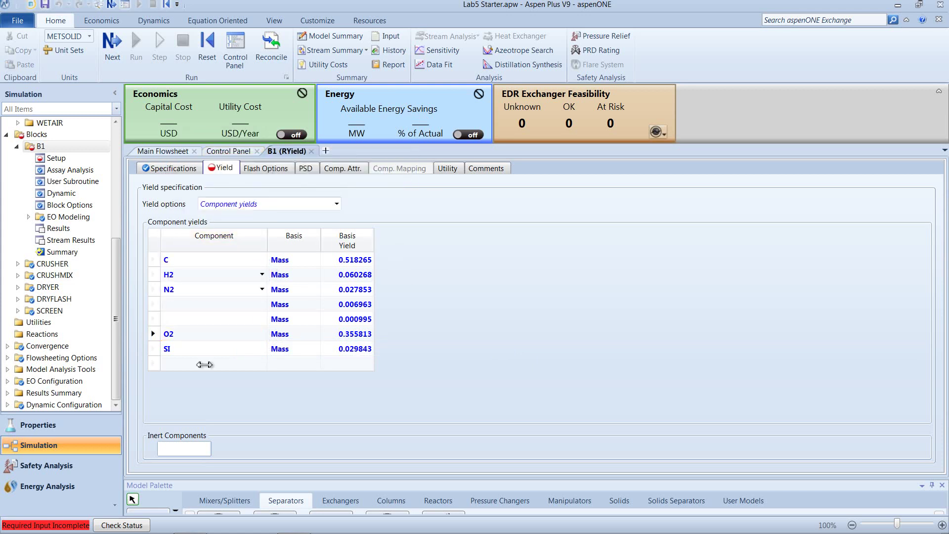
pyautogui.click(71, 428)
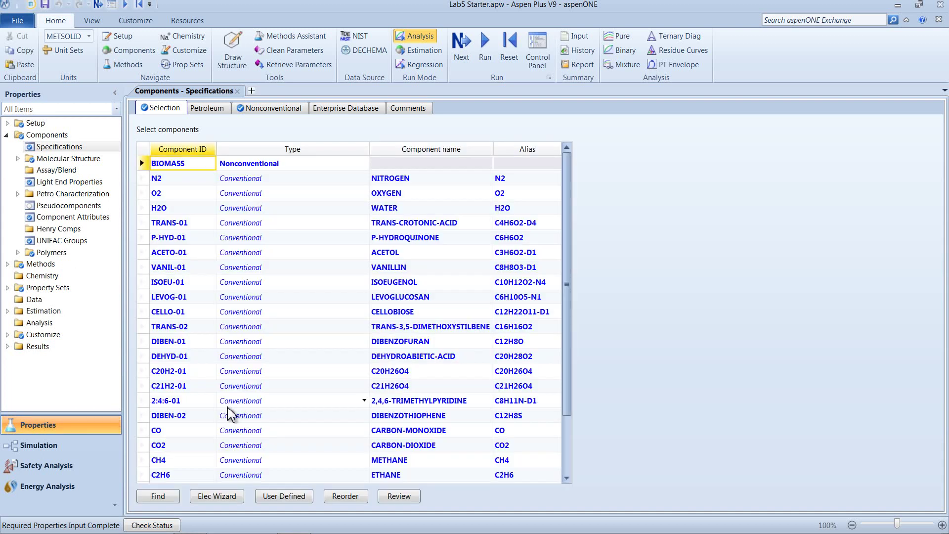
# Add CHLORINE and SULFUR as new components.
pyautogui.scroll(-2, 556, 444)
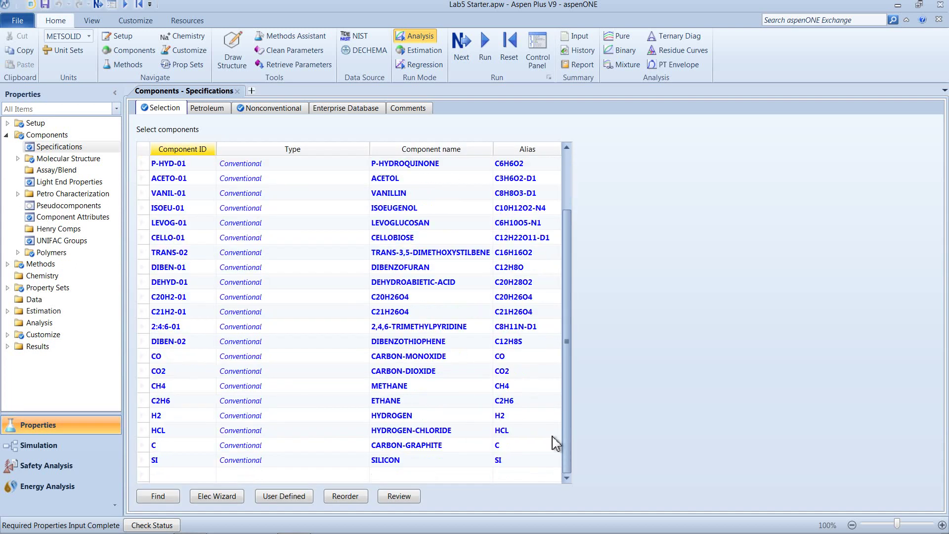
pyautogui.click(193, 474)
pyautogui.write('CHLORINE')
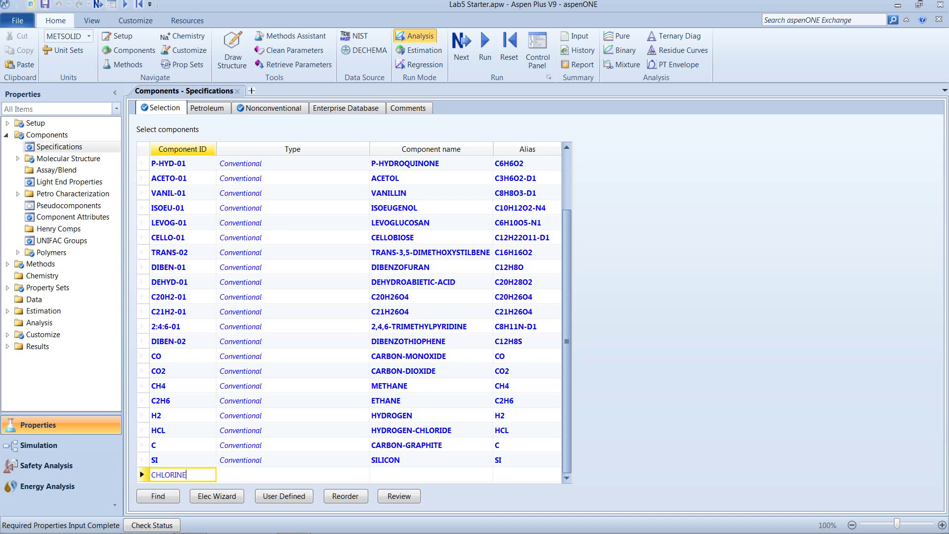
pyautogui.press('Return')
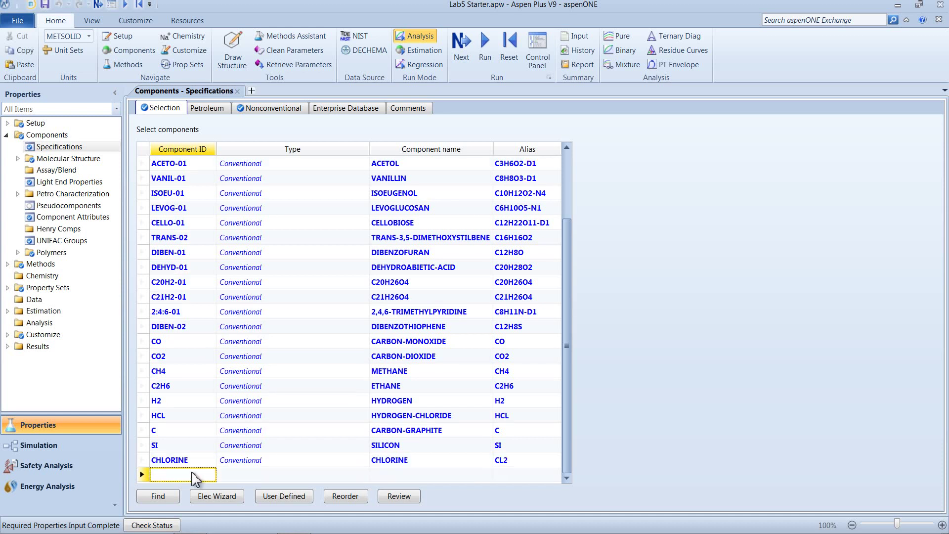
pyautogui.write('SULFUR')
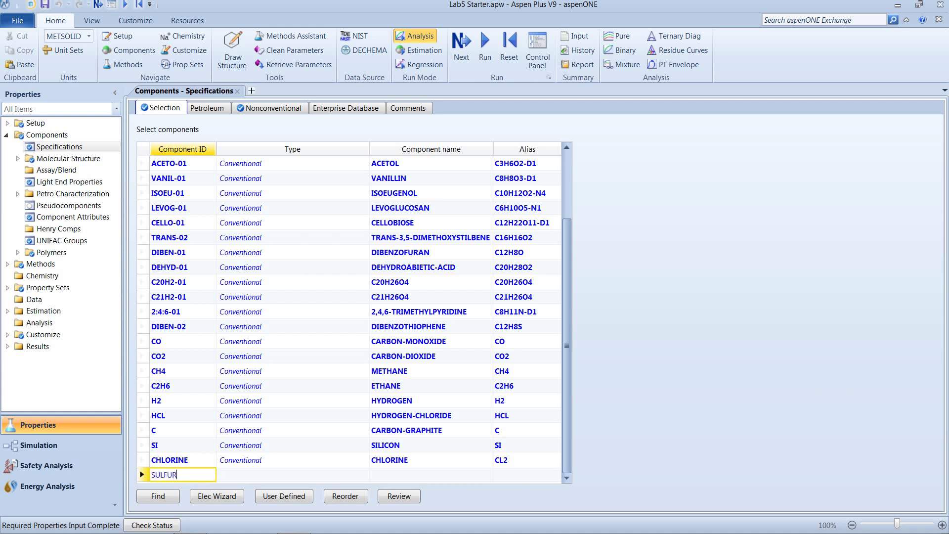
pyautogui.press('Return')
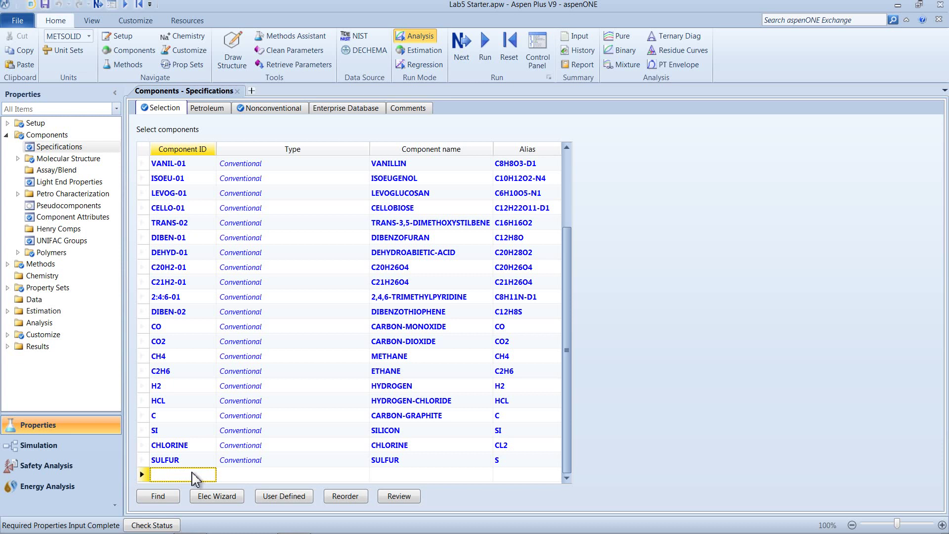
# Add SO2, NO2, NH3 and PROPANE as components and accept the parameter update.
pyautogui.write('SO2')
pyautogui.press('Return')
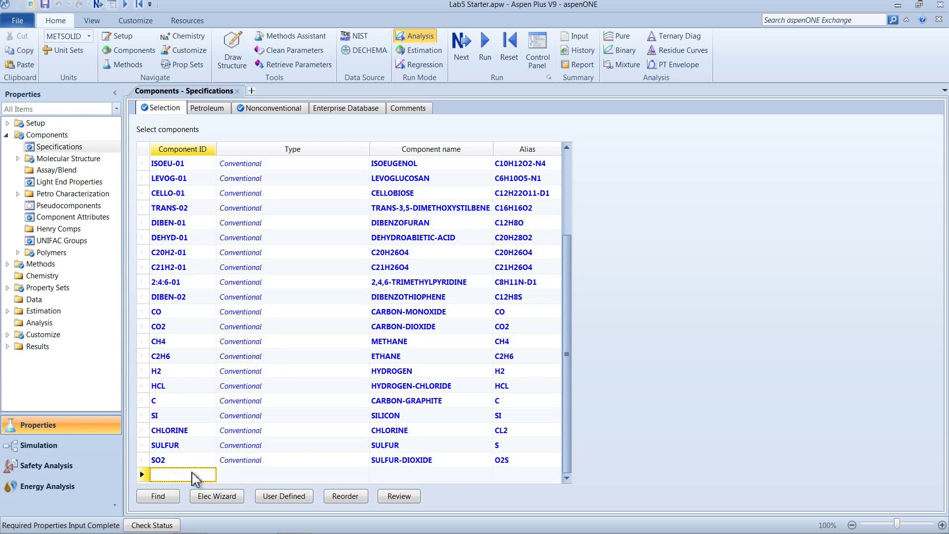
pyautogui.write('NO2')
pyautogui.press('Return')
pyautogui.write('NH3')
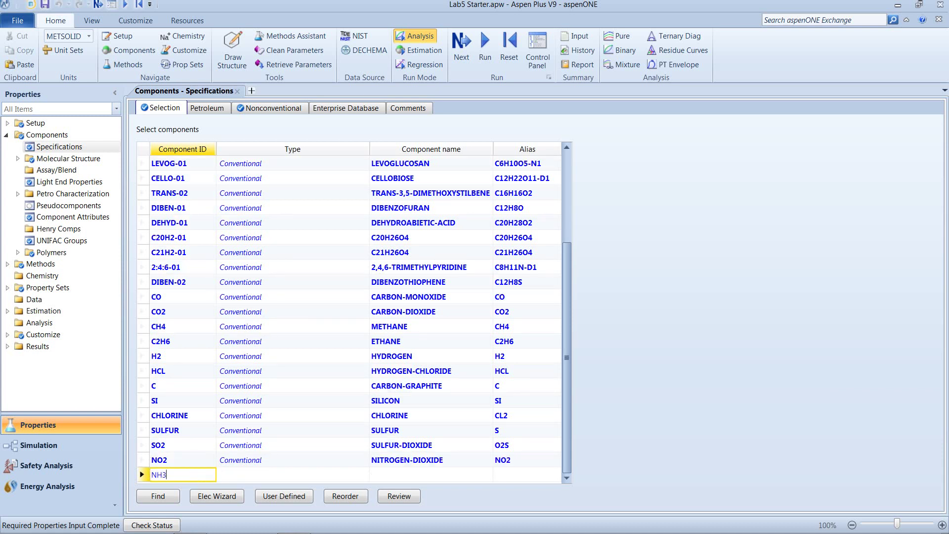
pyautogui.press('Return')
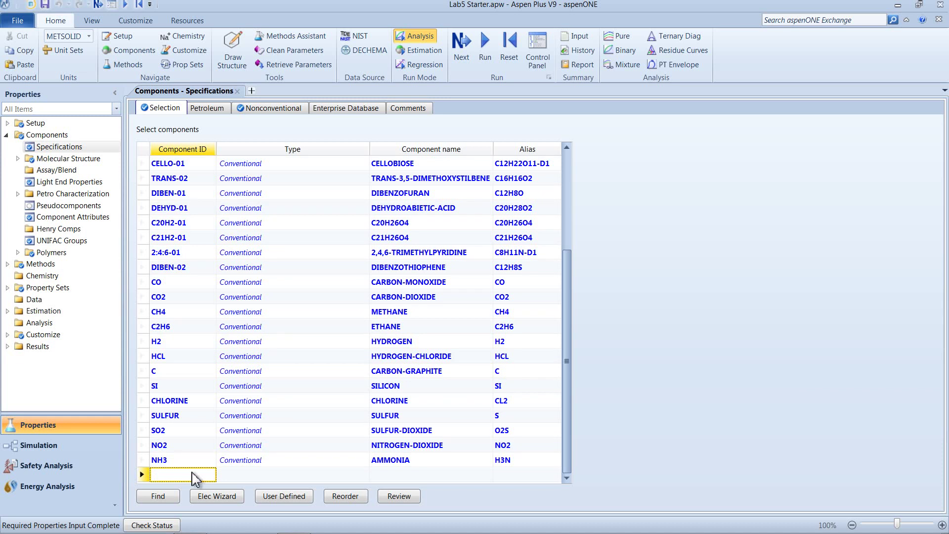
pyautogui.write('PROPANE')
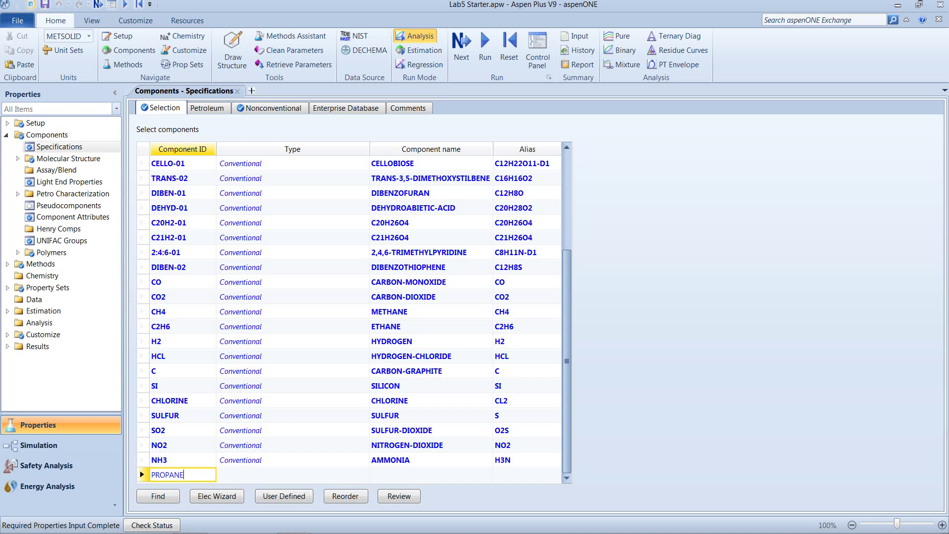
pyautogui.press('Return')
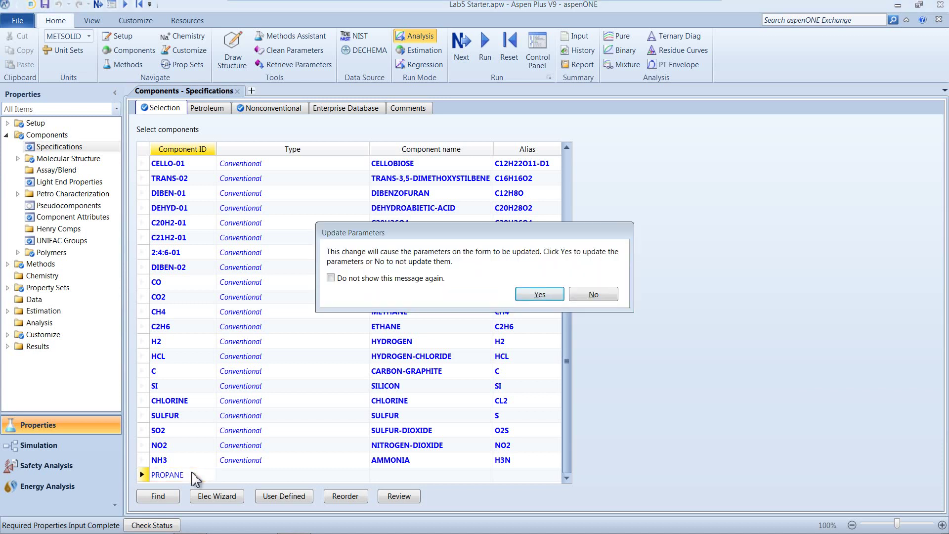
pyautogui.press('Return')
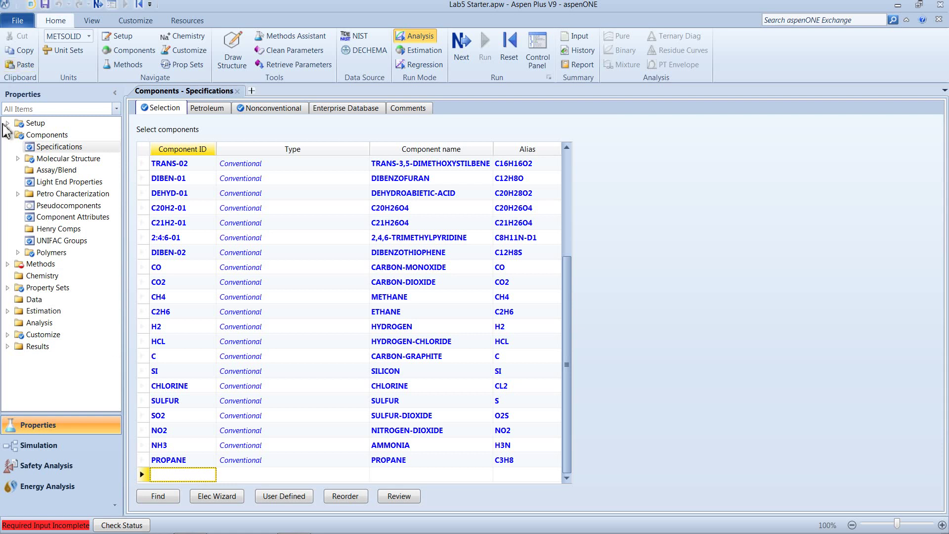
pyautogui.click(7, 264)
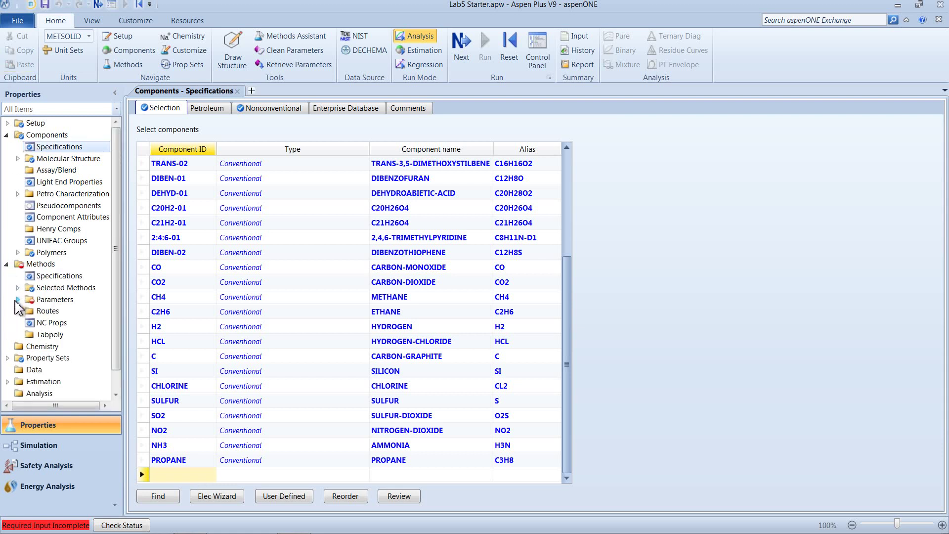
pyautogui.click(17, 300)
pyautogui.click(28, 322)
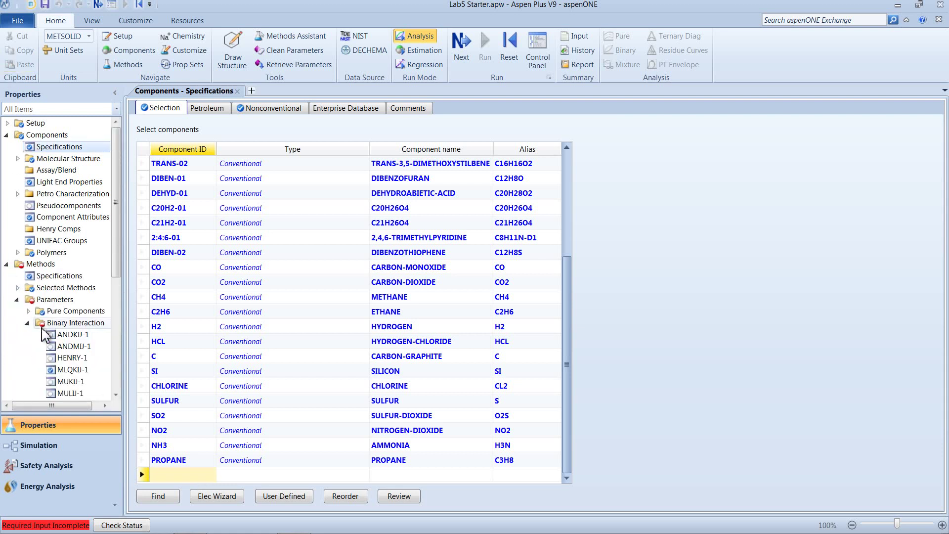
pyautogui.scroll(-4, 49, 322)
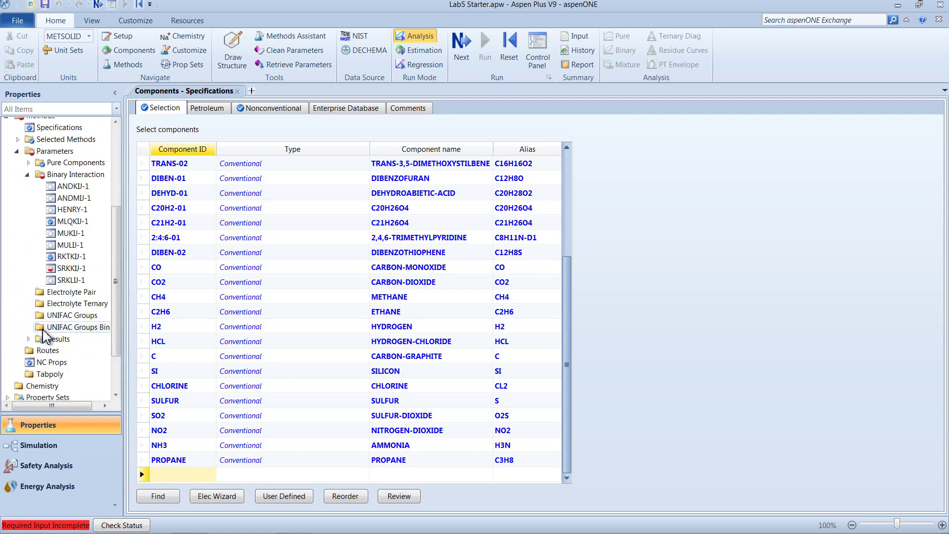
pyautogui.click(74, 270)
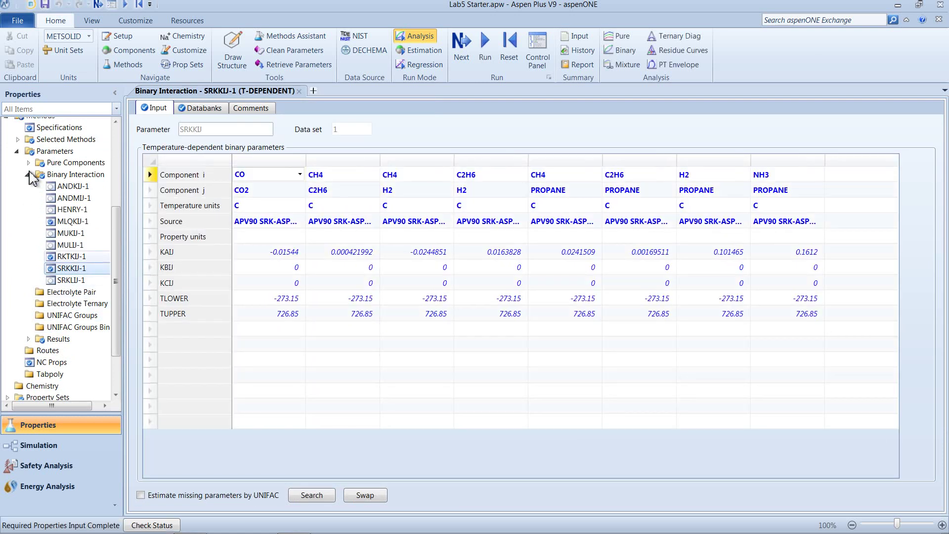
pyautogui.click(28, 174)
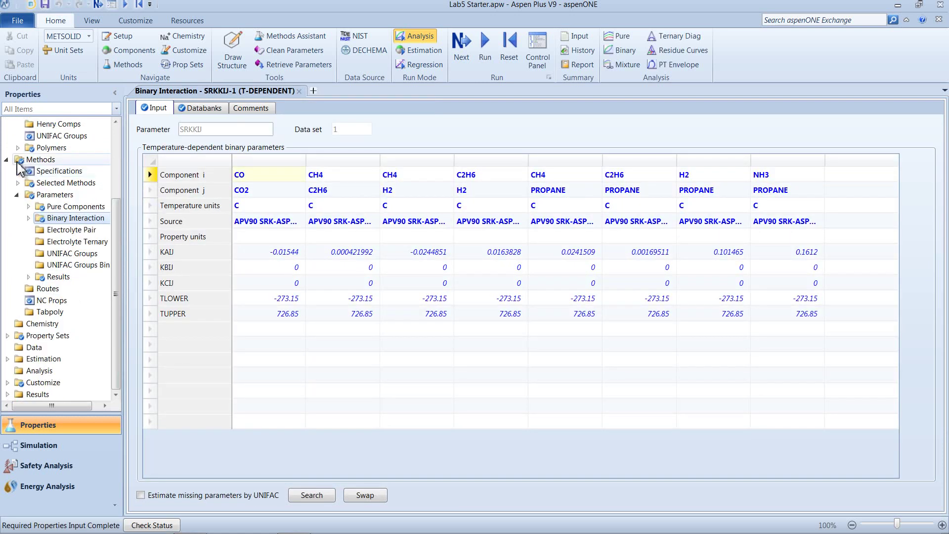
pyautogui.click(16, 195)
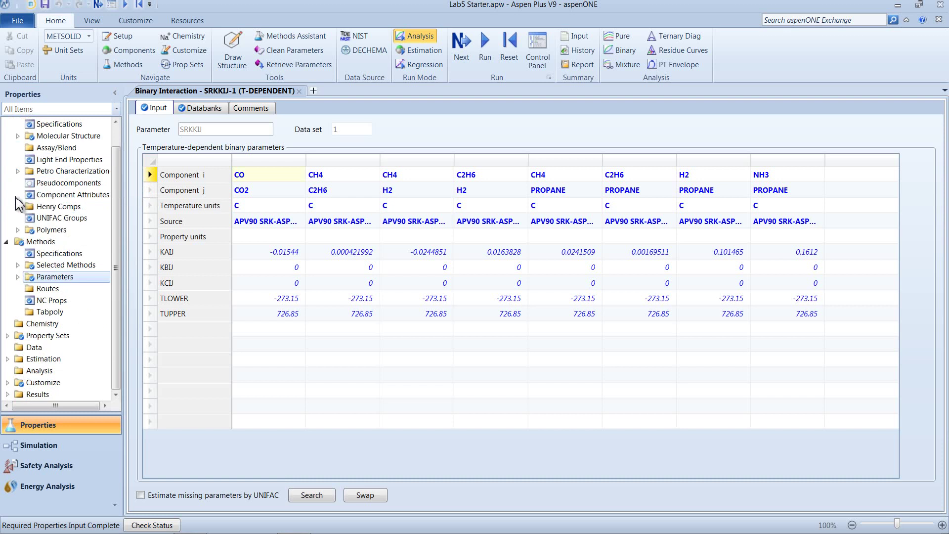
pyautogui.click(58, 126)
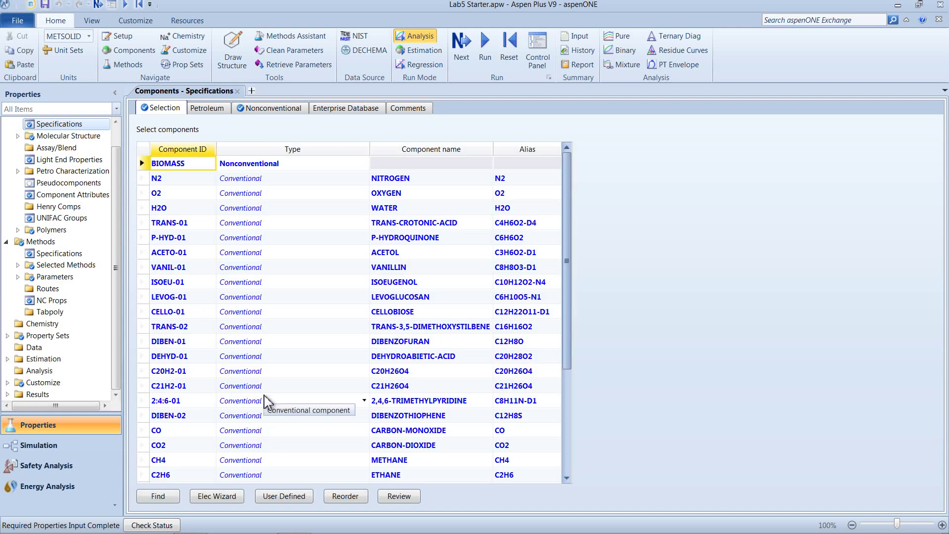
pyautogui.scroll(-3, 282, 398)
pyautogui.scroll(-1, 564, 473)
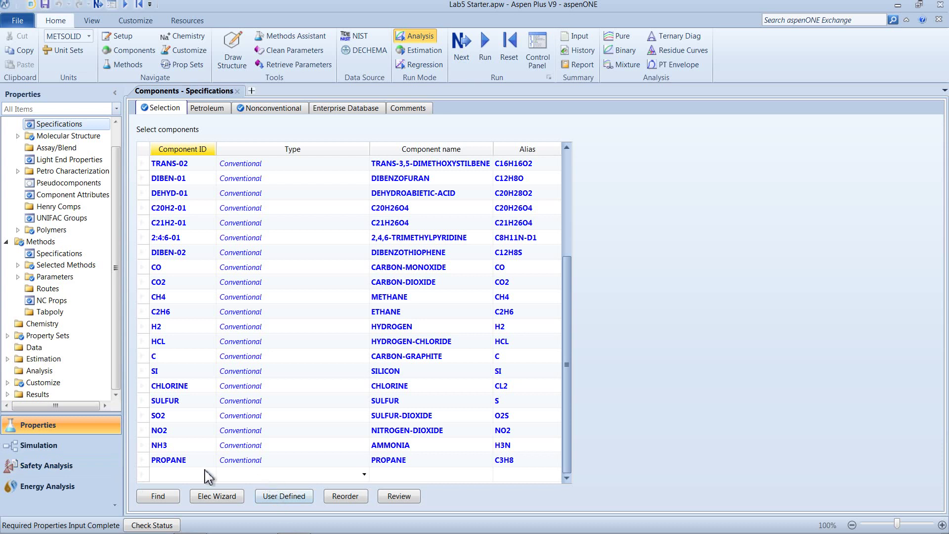
pyautogui.click(92, 451)
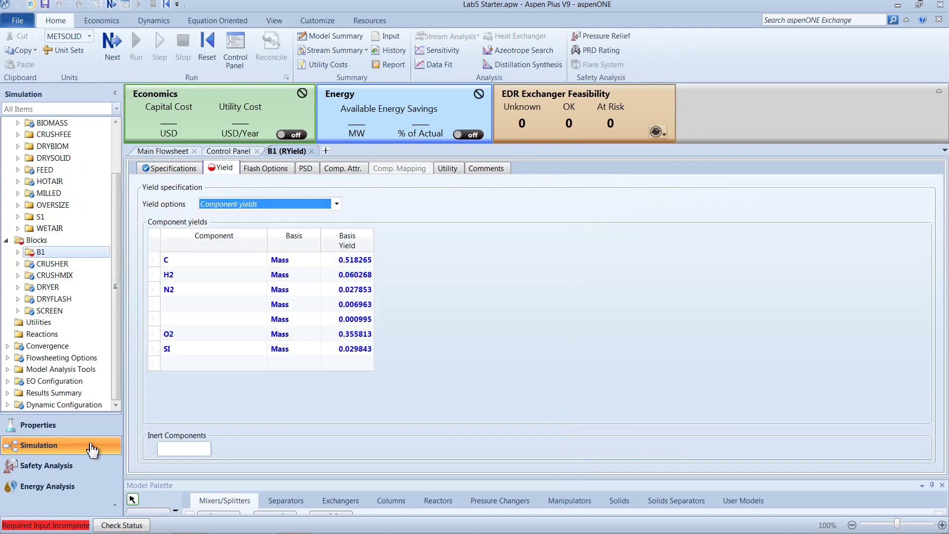
# Set B1's fourth and fifth yield rows to CHLORINE and SULFUR.
pyautogui.click(262, 304)
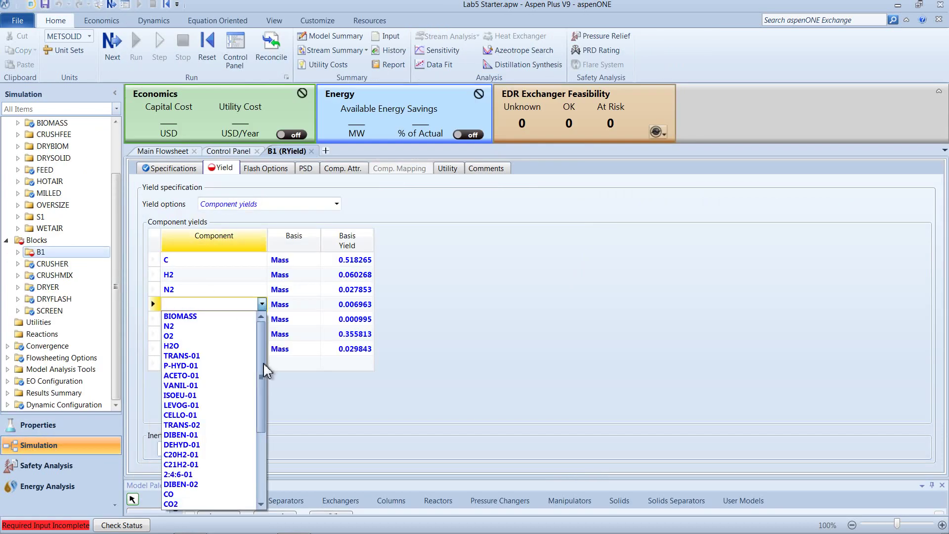
pyautogui.click(265, 438)
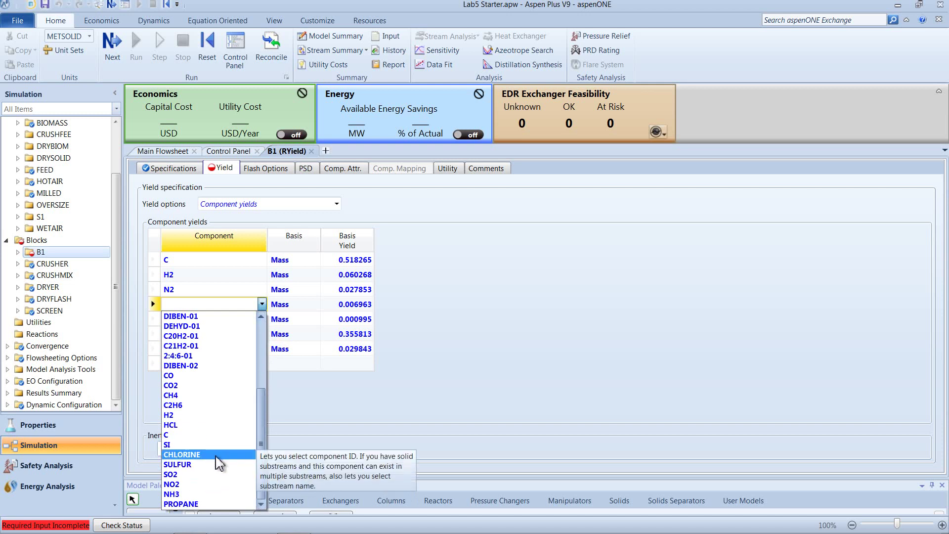
pyautogui.click(242, 454)
pyautogui.click(262, 319)
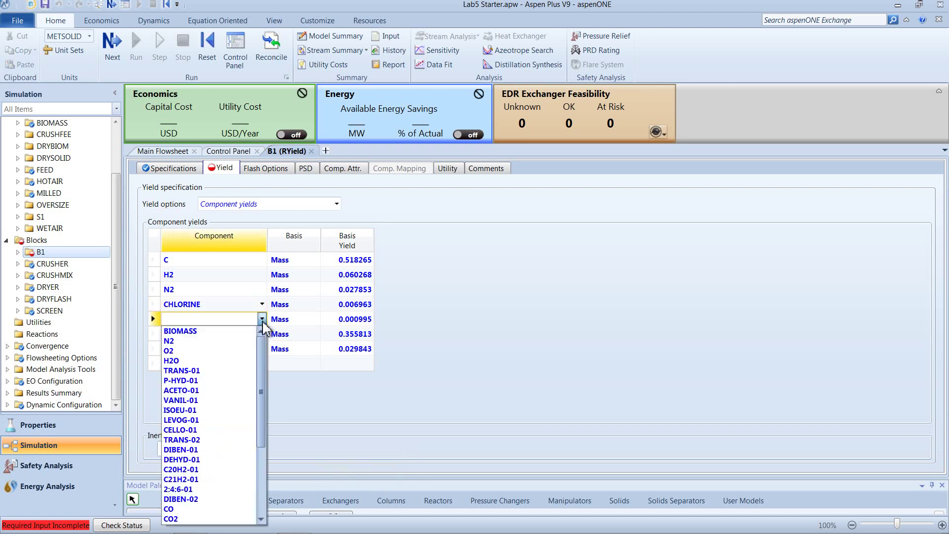
pyautogui.click(265, 435)
pyautogui.click(217, 480)
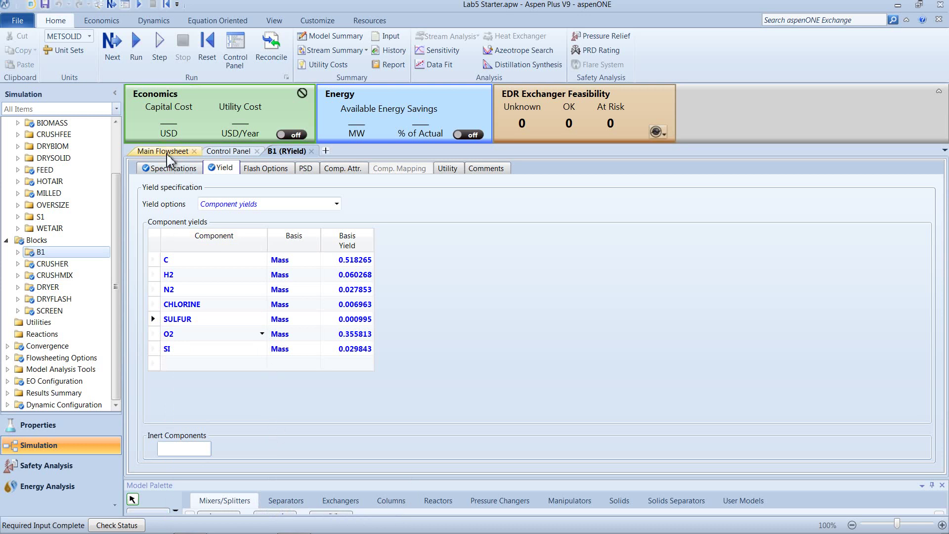
pyautogui.click(168, 153)
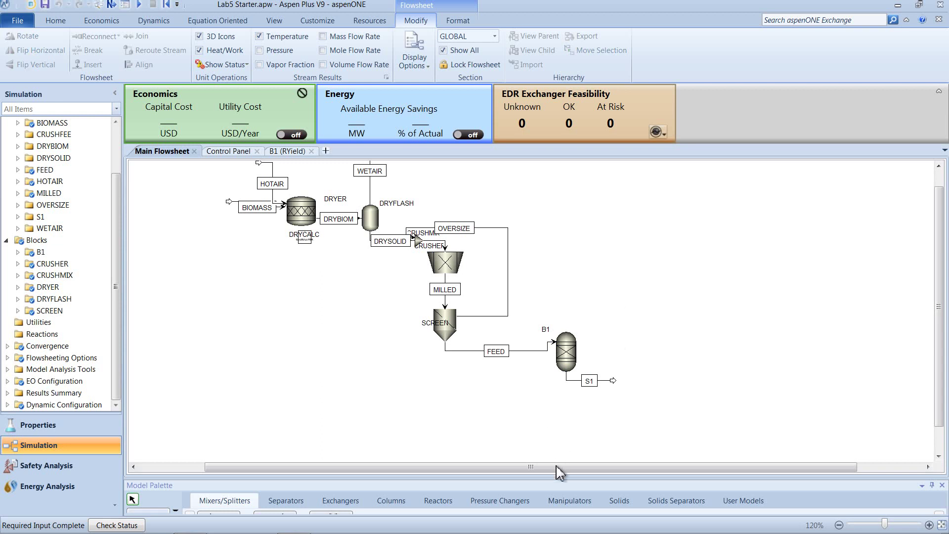
# Place an RGibbs reactor B2 to the right of B1.
pyautogui.moveTo(557, 480); pyautogui.dragTo(570, 438)
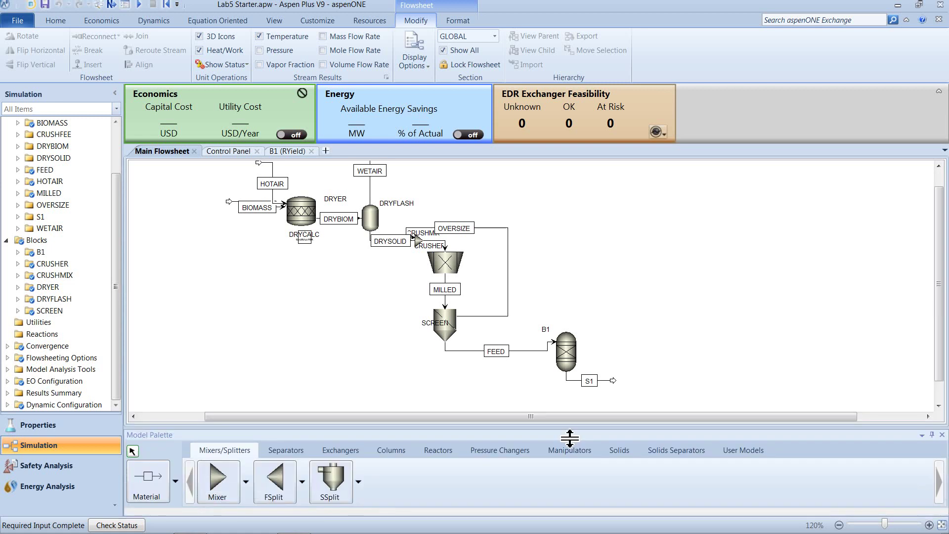
pyautogui.click(449, 452)
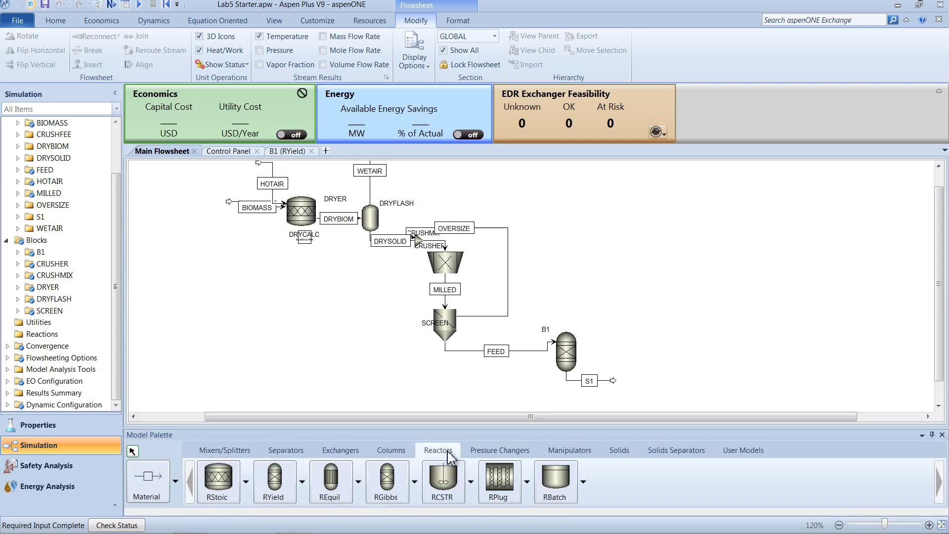
pyautogui.click(394, 488)
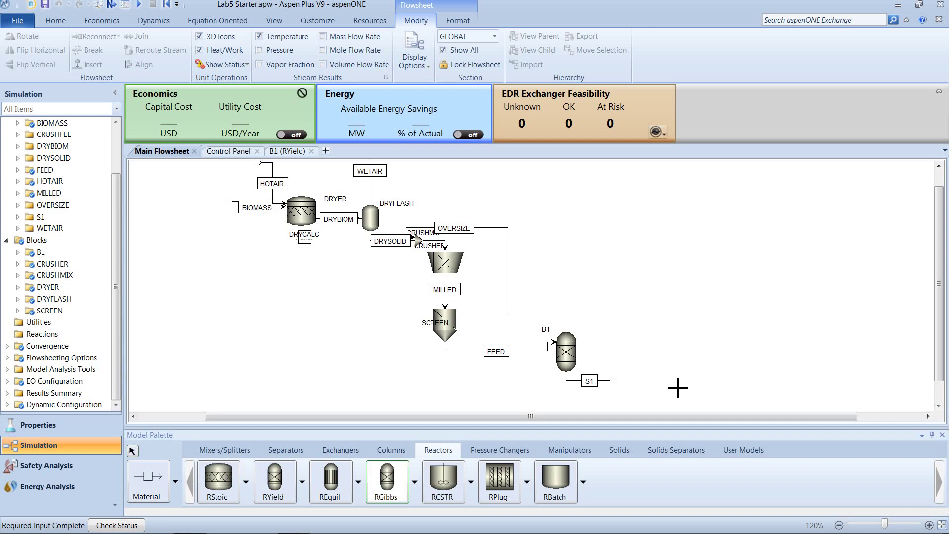
pyautogui.click(662, 387)
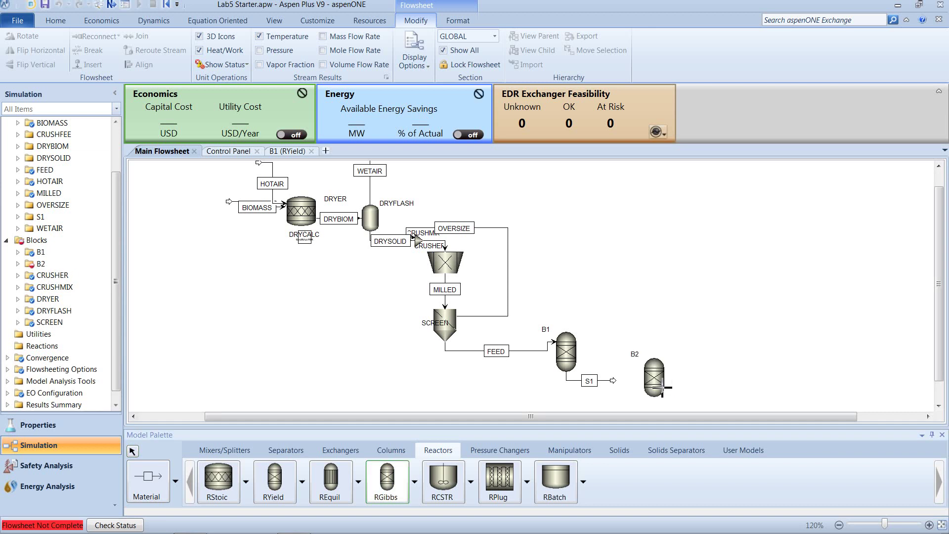
pyautogui.click(134, 452)
# Reconnect stream S1's destination from the open end to B2's inlet.
pyautogui.click(603, 381)
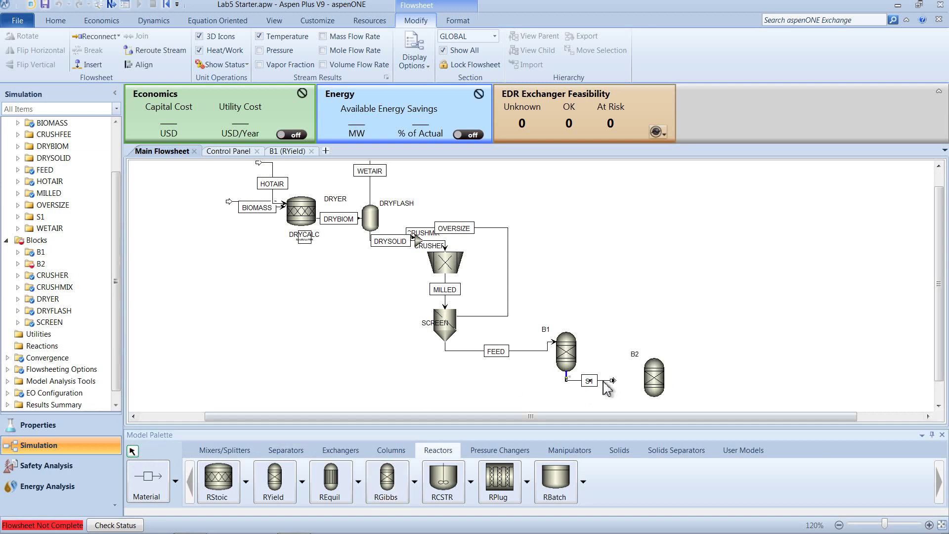
pyautogui.rightClick(604, 382)
pyautogui.moveTo(695, 307)
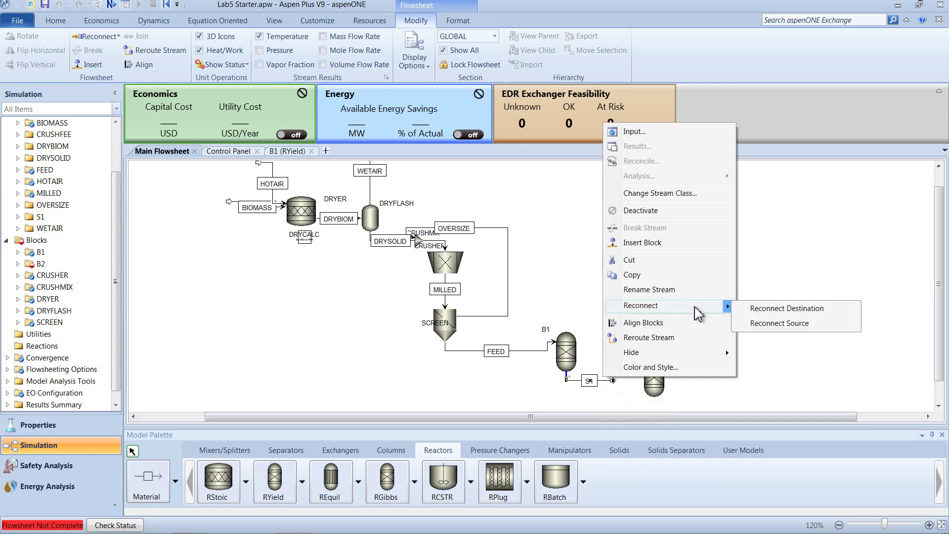
pyautogui.click(745, 309)
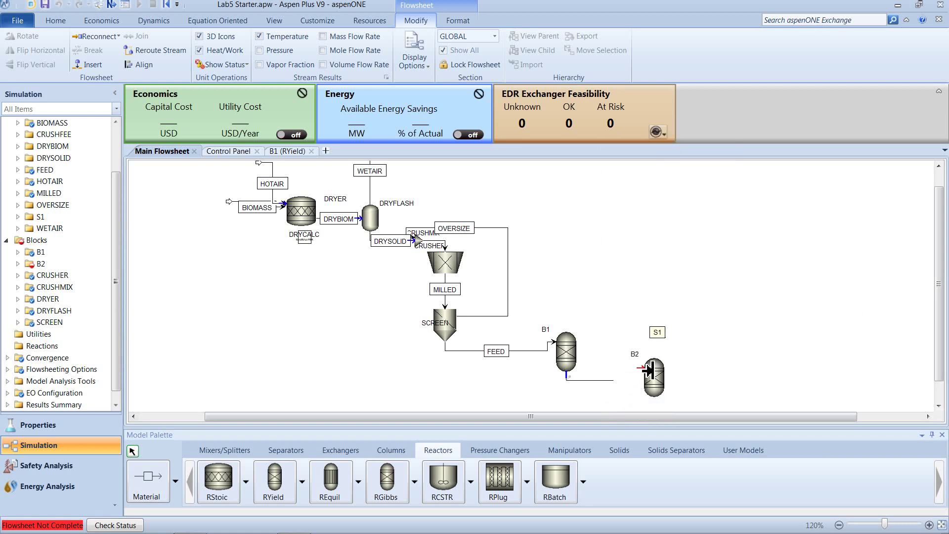
pyautogui.click(638, 368)
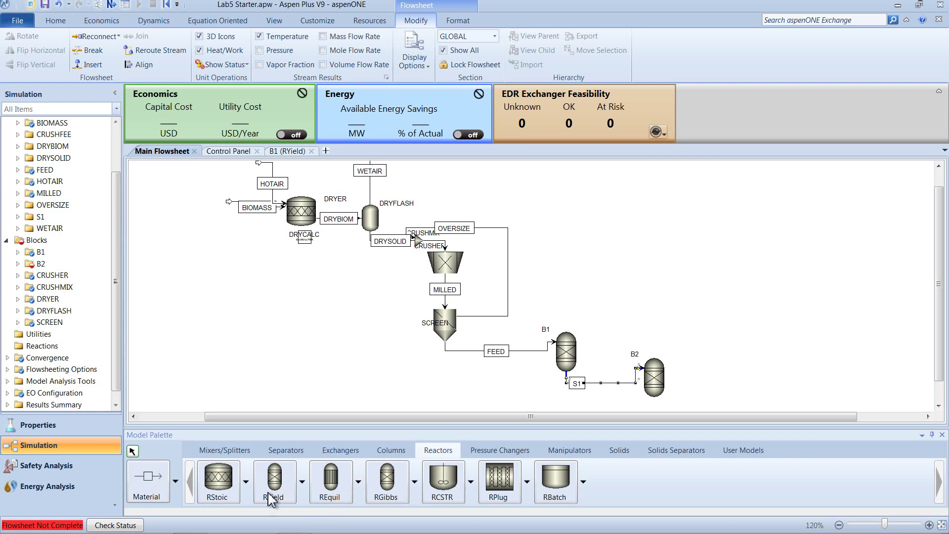
# Draw material stream S2 from B2's outlet as an open product stream.
pyautogui.click(149, 489)
pyautogui.click(665, 368)
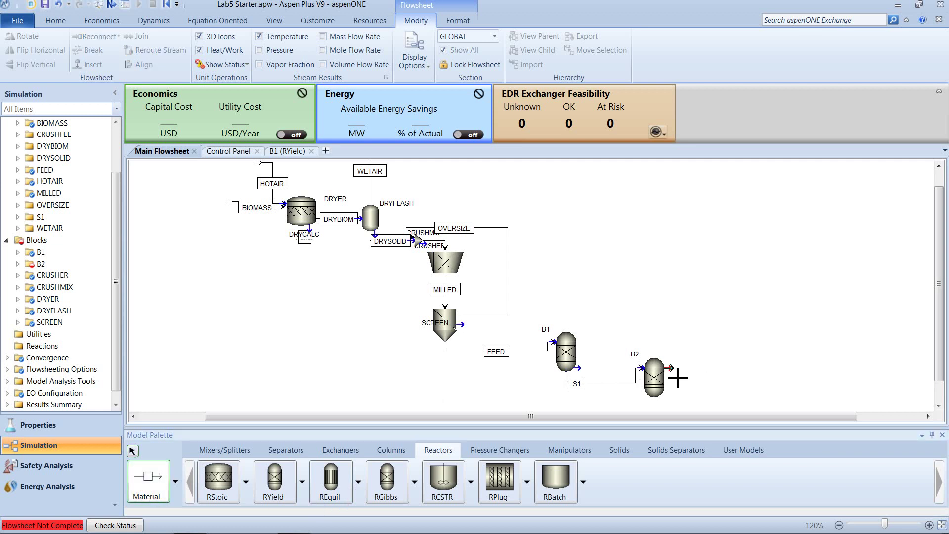
pyautogui.click(722, 370)
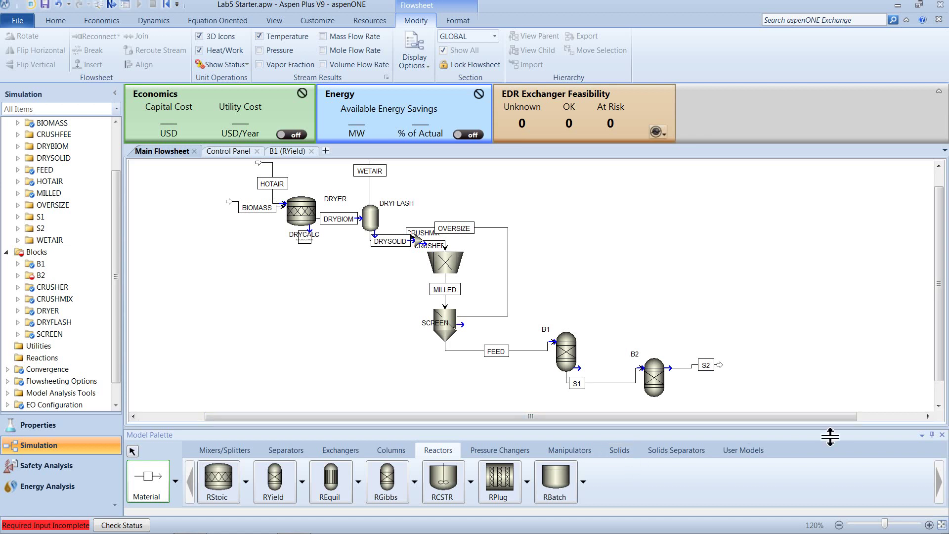
pyautogui.moveTo(831, 438); pyautogui.dragTo(832, 481)
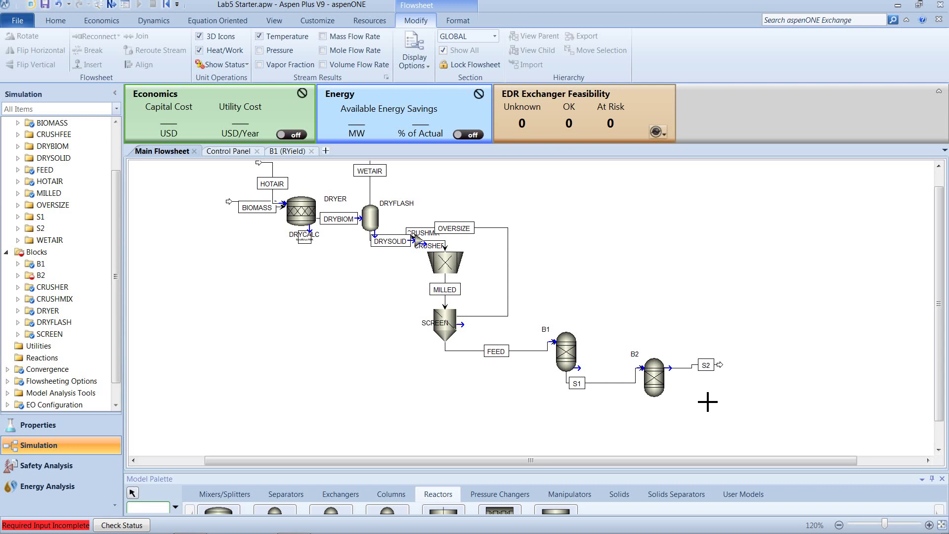
# Enter pressure 5 bar and temperature 900 C on B2's Specifications sheet.
pyautogui.click(133, 494)
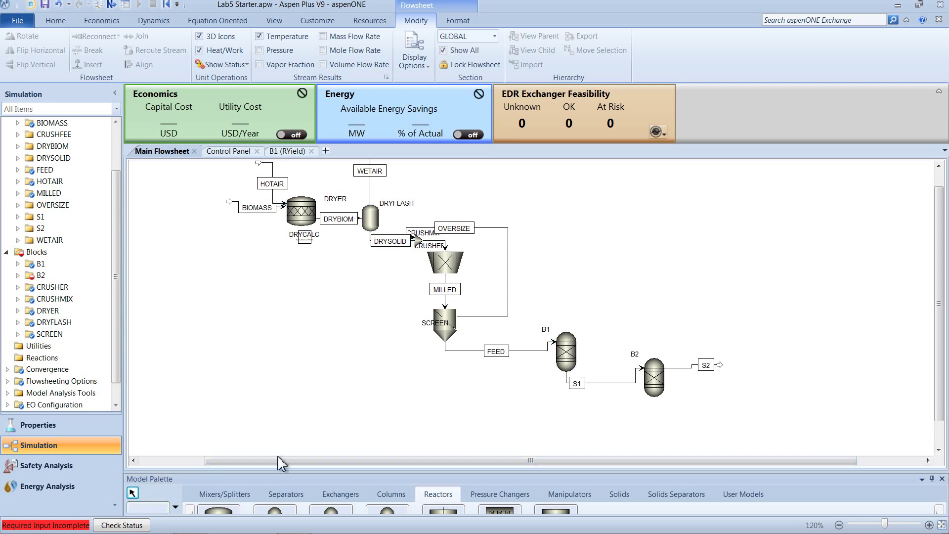
pyautogui.click(660, 384)
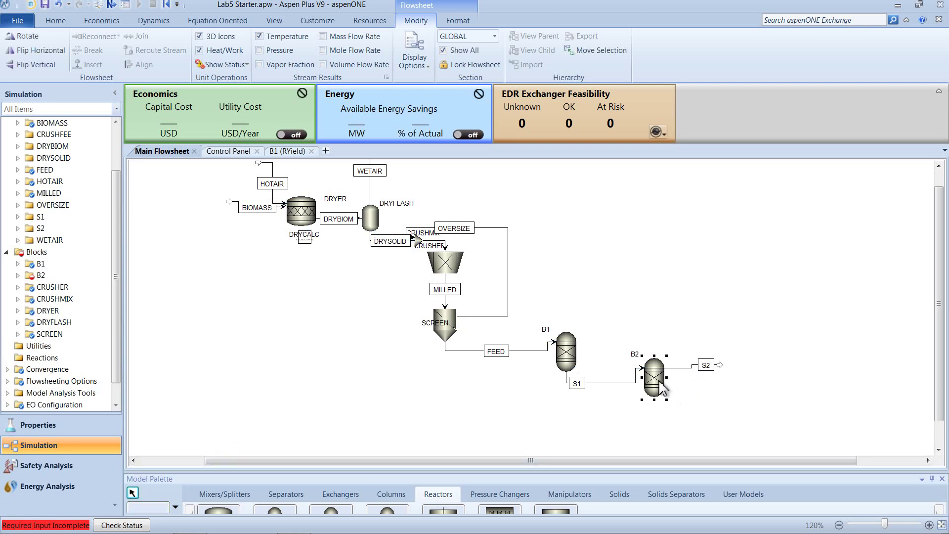
pyautogui.rightClick(661, 383)
pyautogui.click(684, 166)
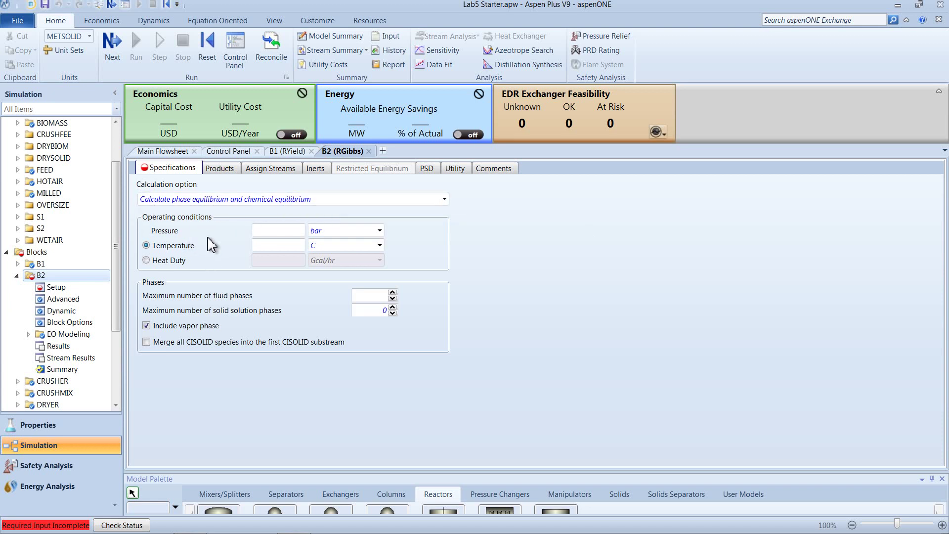
pyautogui.click(290, 234)
pyautogui.write('5')
pyautogui.click(277, 246)
pyautogui.write('900')
pyautogui.press('Return')
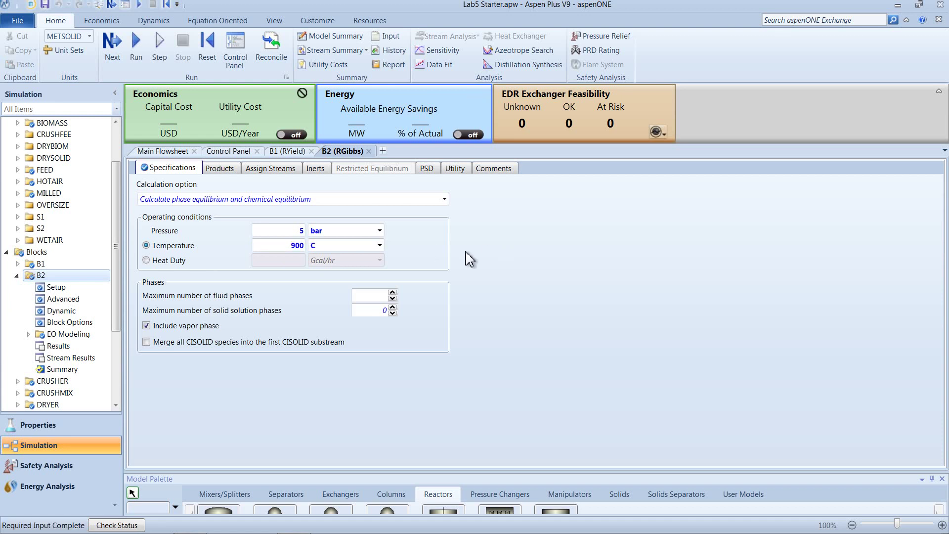
# Switch to B2's Products tab to identify possible products.
pyautogui.click(225, 179)
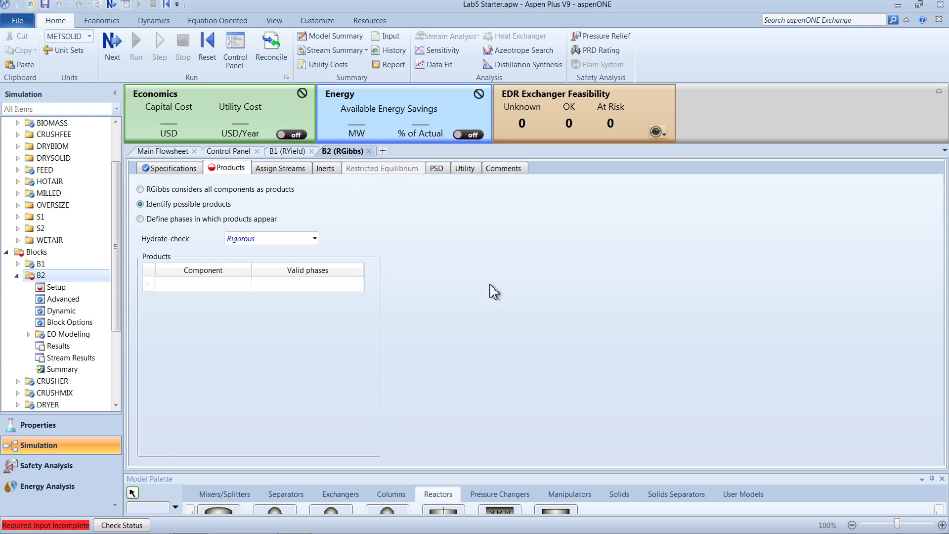
pyautogui.click(257, 277)
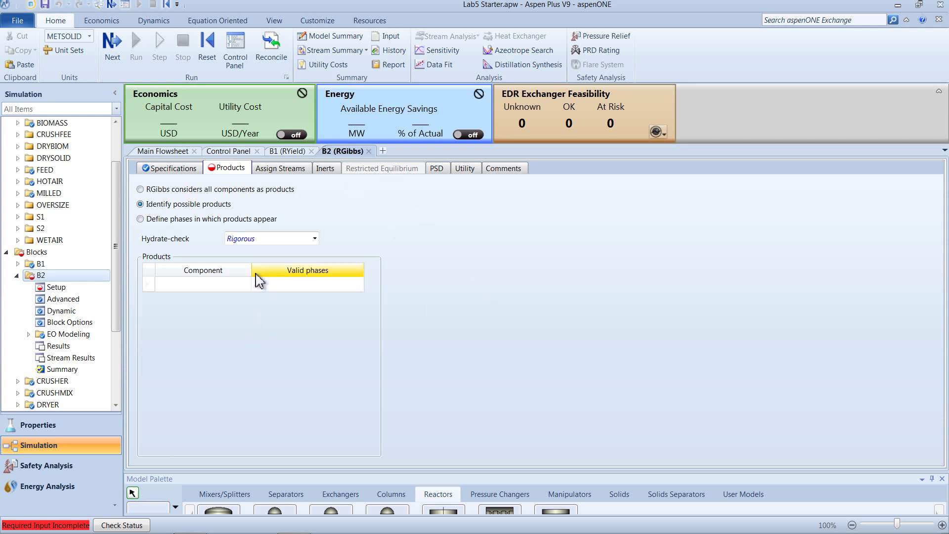
pyautogui.click(251, 284)
pyautogui.click(247, 284)
pyautogui.click(248, 288)
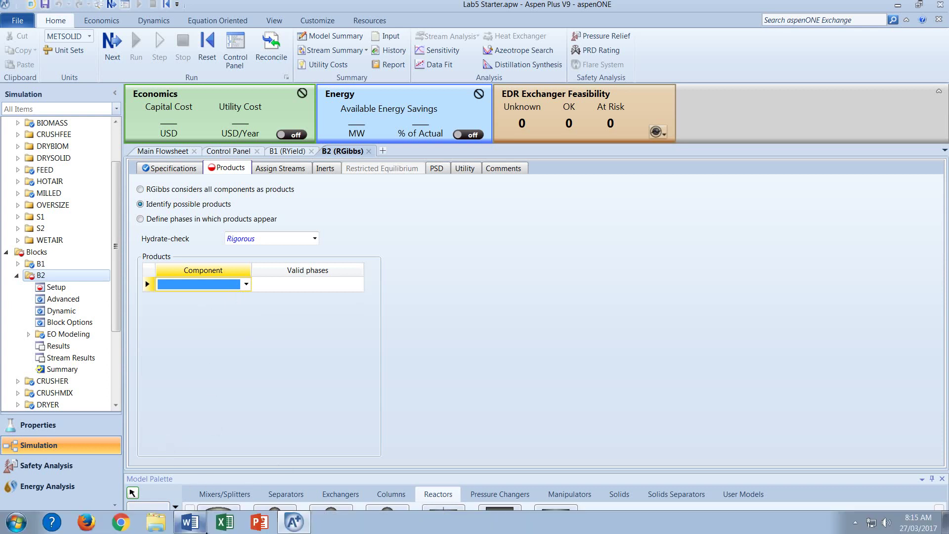
# Select product components N2 through C3H8 in Word and return to B2's Products sheet.
pyautogui.click(194, 528)
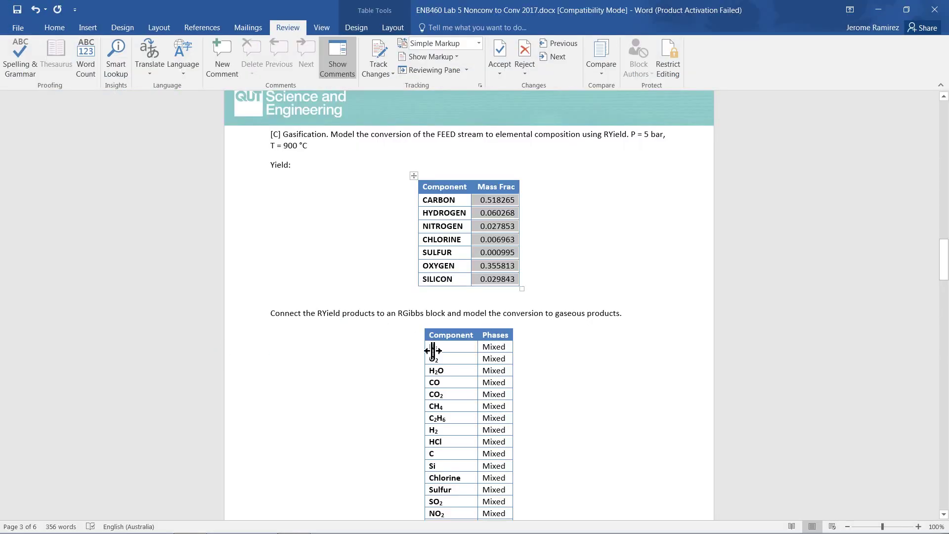
pyautogui.scroll(-2, 432, 371)
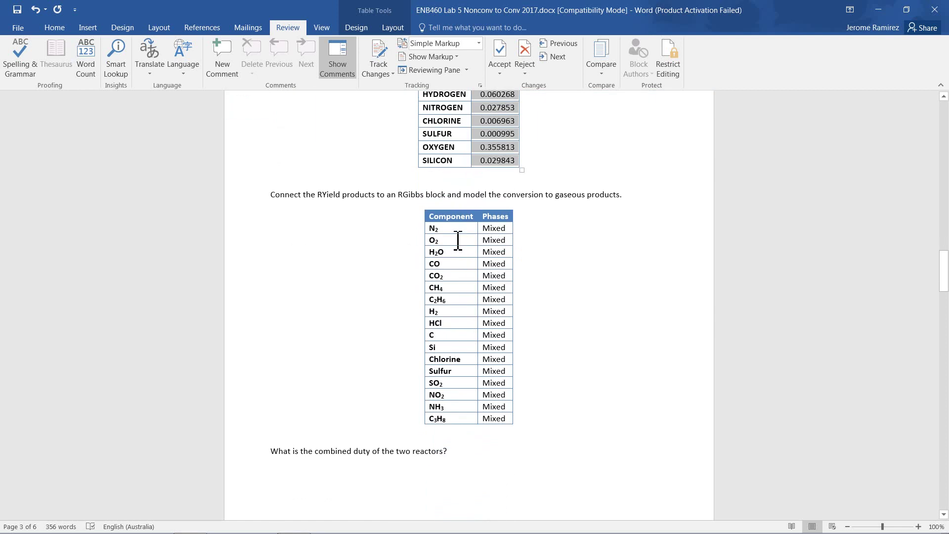
pyautogui.moveTo(457, 230); pyautogui.dragTo(458, 427)
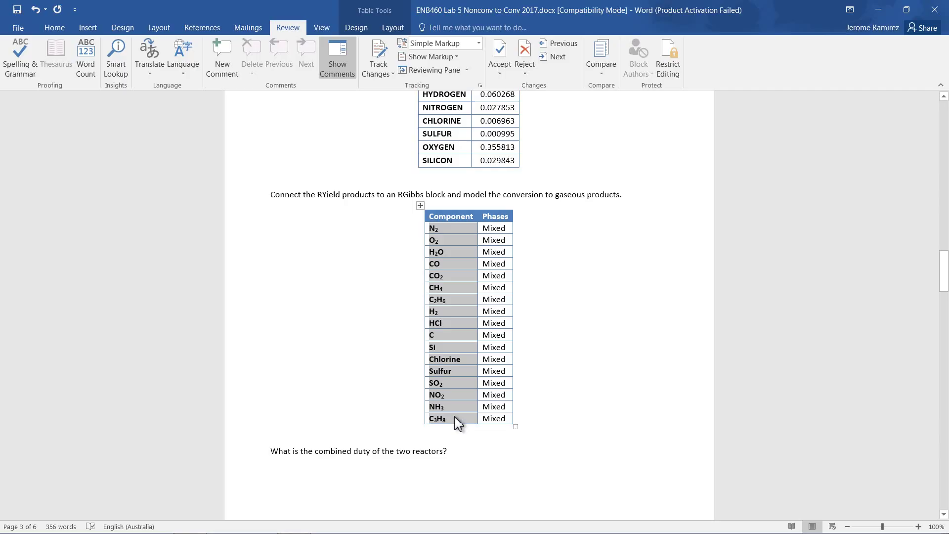
pyautogui.hotkey('alt', 'Tab')
pyautogui.click(217, 286)
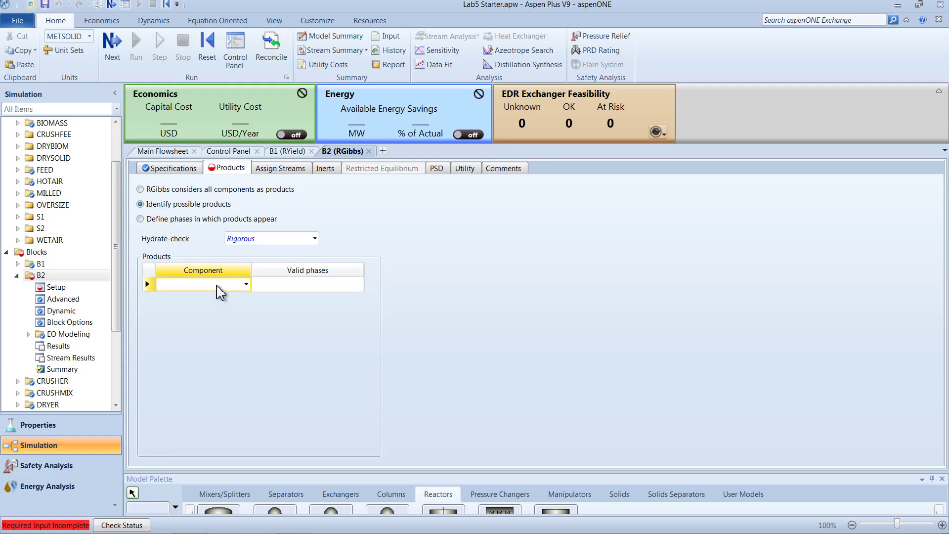
# Paste the copied gas components into B2's products list, dismiss the paste error, and add HCL.
pyautogui.write('N2 O2 H2O CO CO2 CH4 C2H6 H2  C')
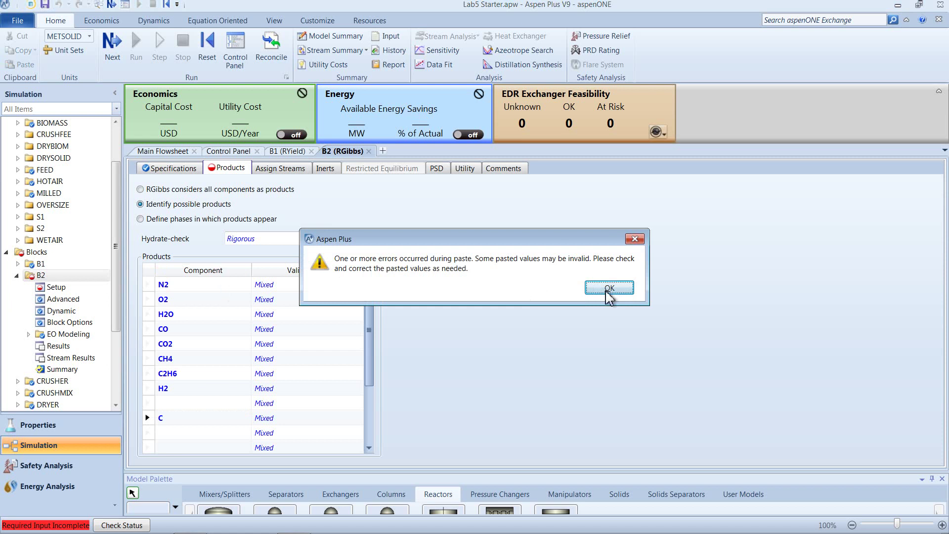
pyautogui.click(610, 288)
pyautogui.scroll(-2, 207, 355)
pyautogui.scroll(2, 207, 355)
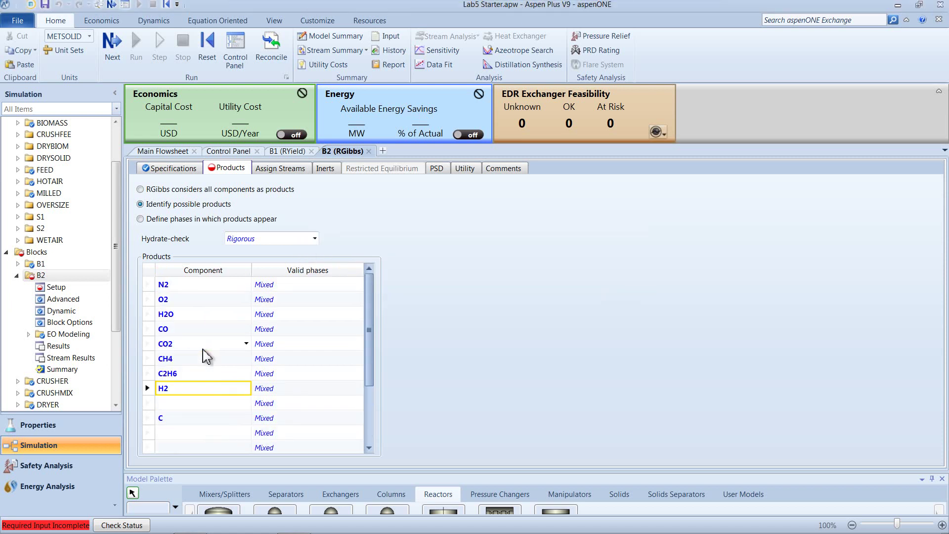
pyautogui.scroll(-1, 205, 356)
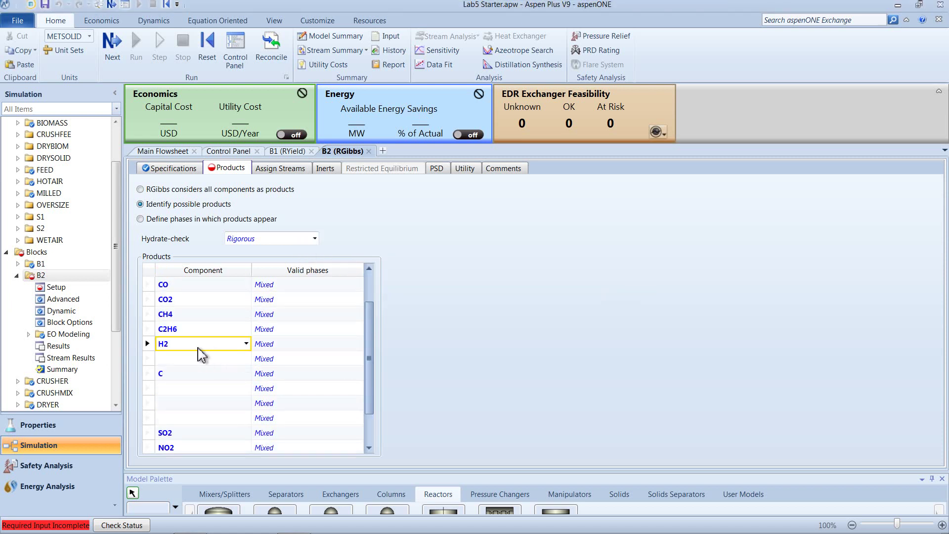
pyautogui.click(201, 357)
pyautogui.click(246, 358)
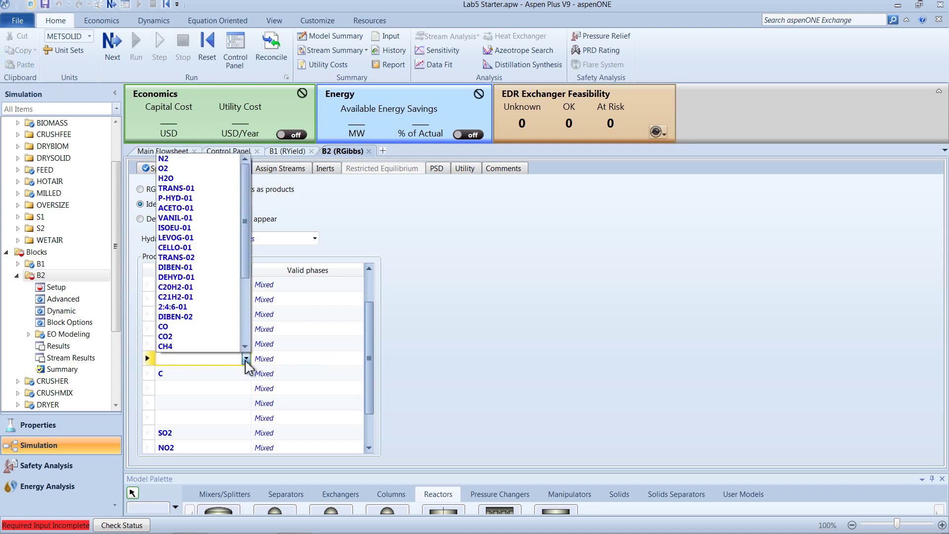
pyautogui.scroll(-4, 234, 348)
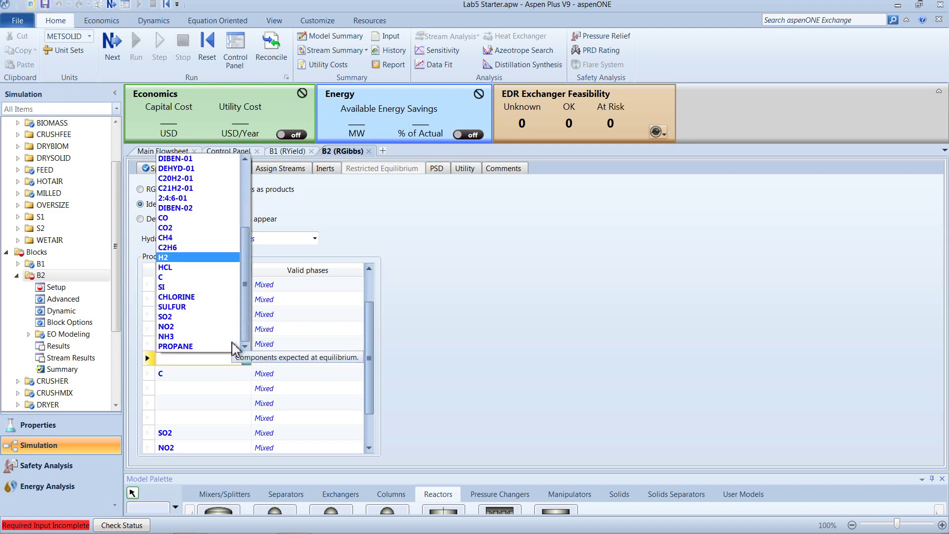
pyautogui.click(232, 267)
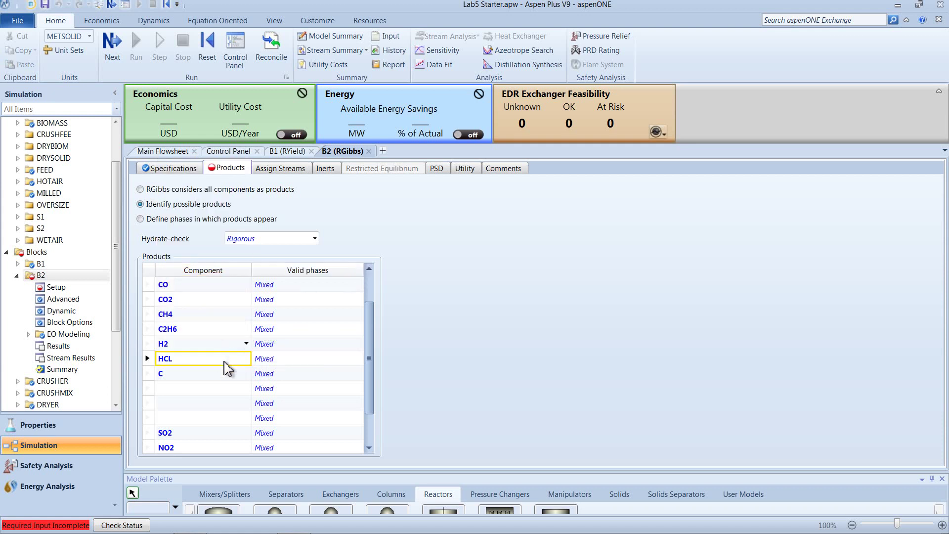
# Add SI and CHLORINE as possible products in new rows.
pyautogui.click(244, 389)
pyautogui.click(246, 389)
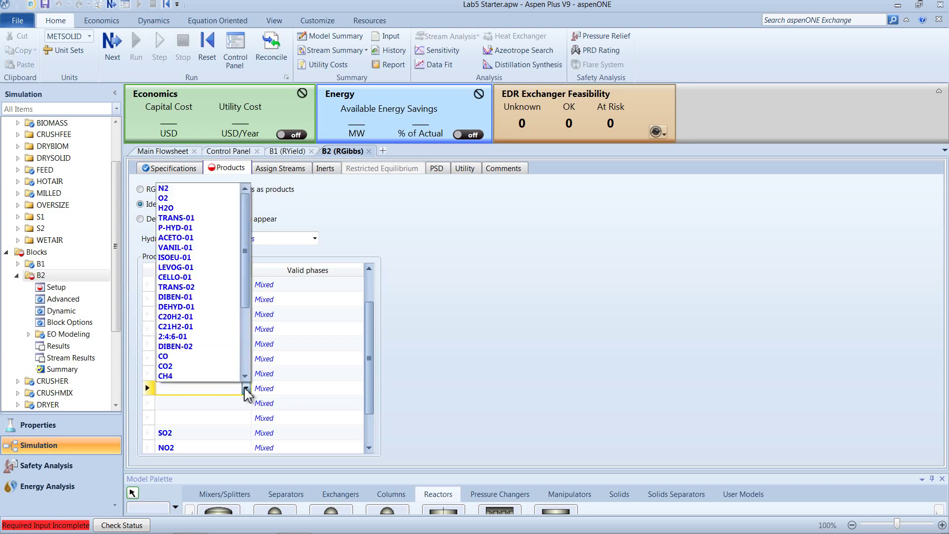
pyautogui.scroll(-2, 233, 370)
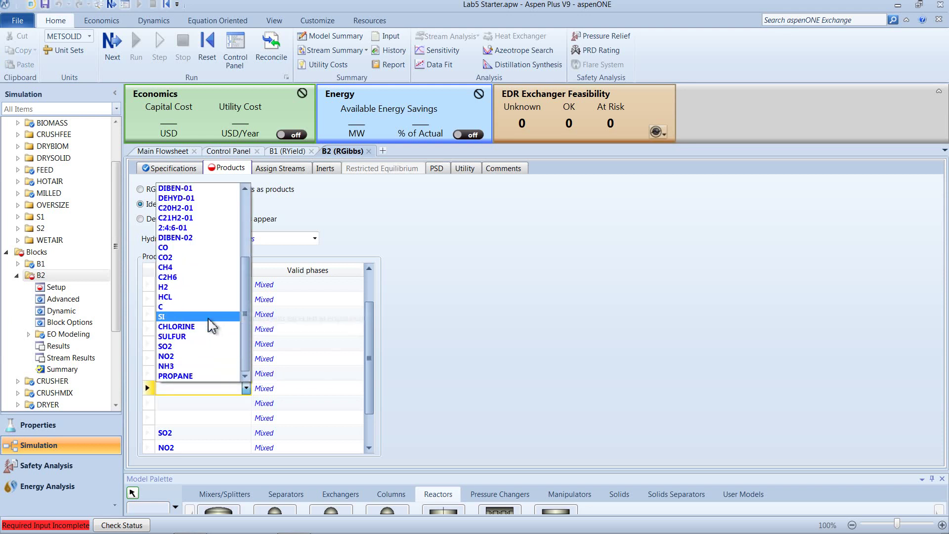
pyautogui.click(238, 319)
pyautogui.click(246, 401)
pyautogui.click(247, 403)
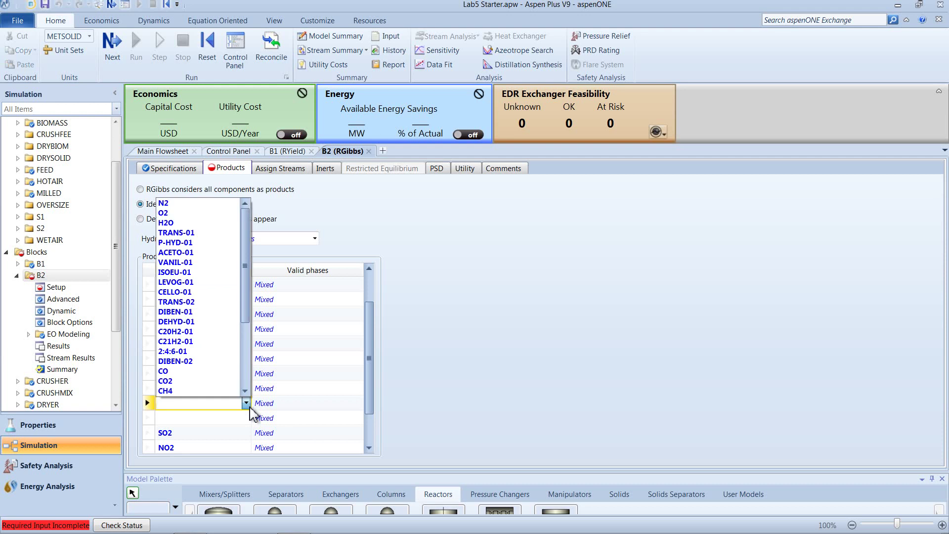
pyautogui.scroll(-4, 220, 366)
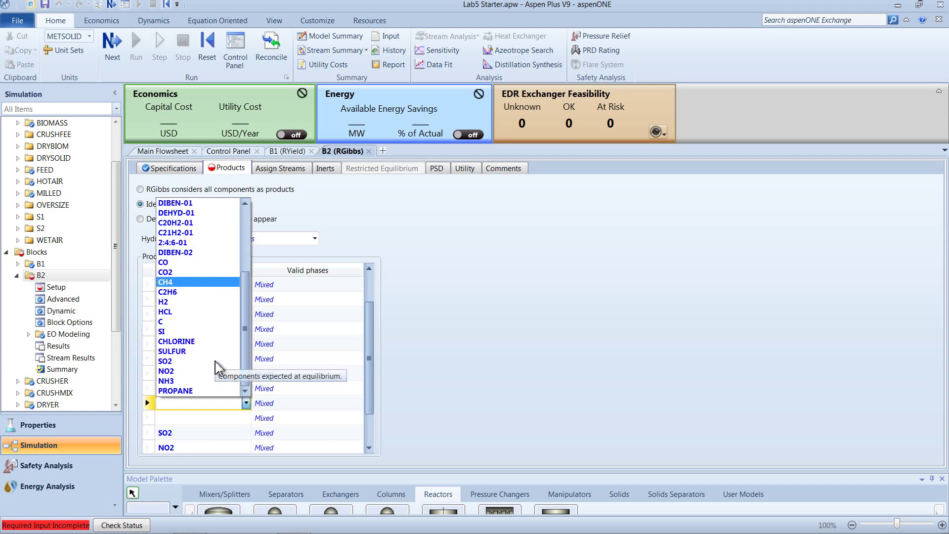
pyautogui.click(218, 358)
# Add SULFUR and PROPANE as the final possible products, all in the Mixed phase.
pyautogui.click(240, 418)
pyautogui.click(246, 417)
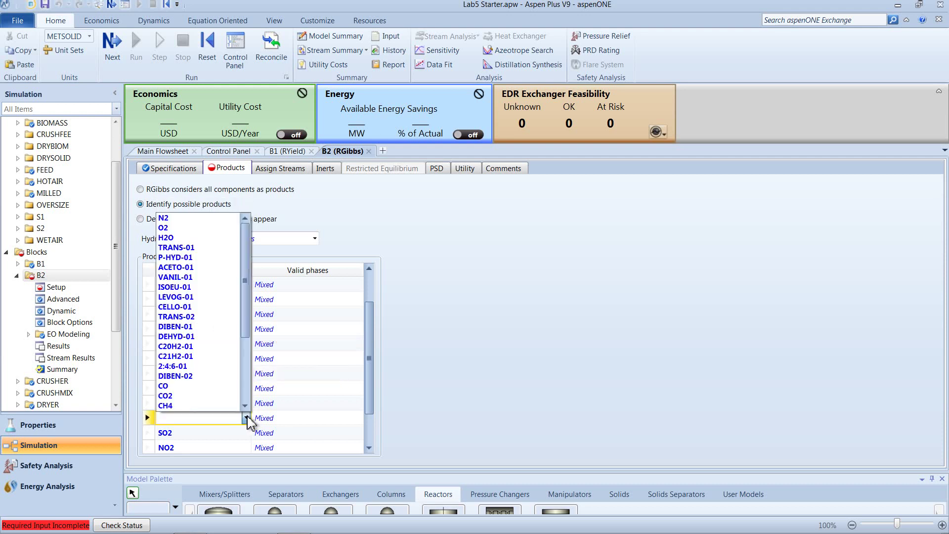
pyautogui.scroll(-4, 214, 366)
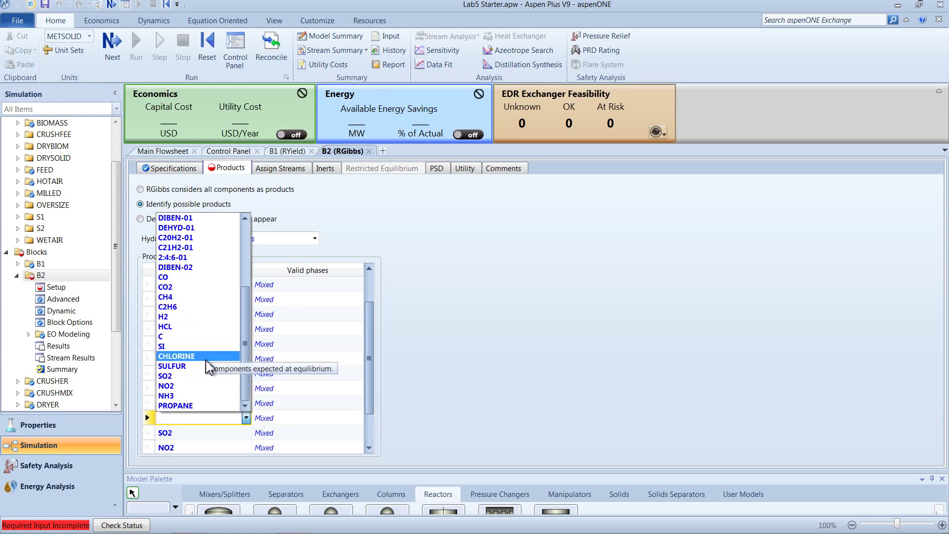
pyautogui.click(212, 376)
pyautogui.scroll(-1, 220, 422)
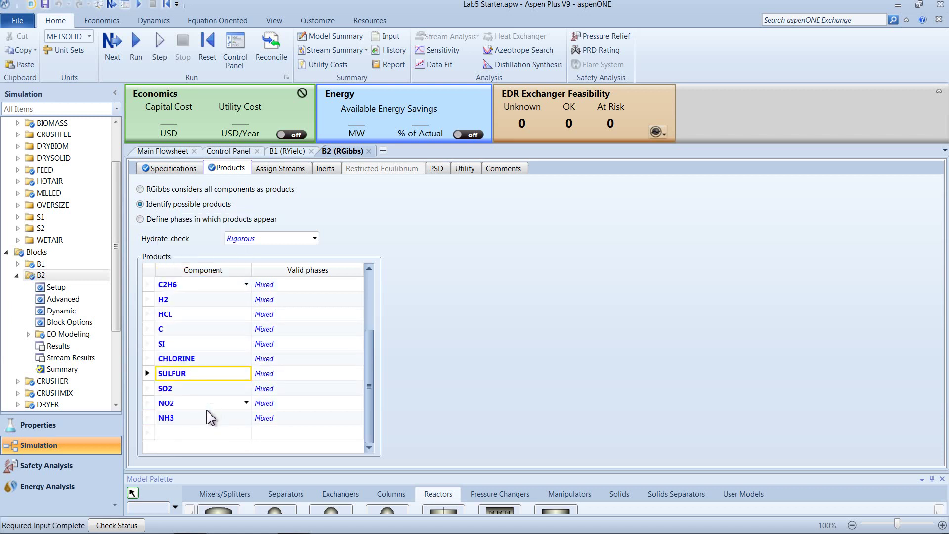
pyautogui.click(248, 434)
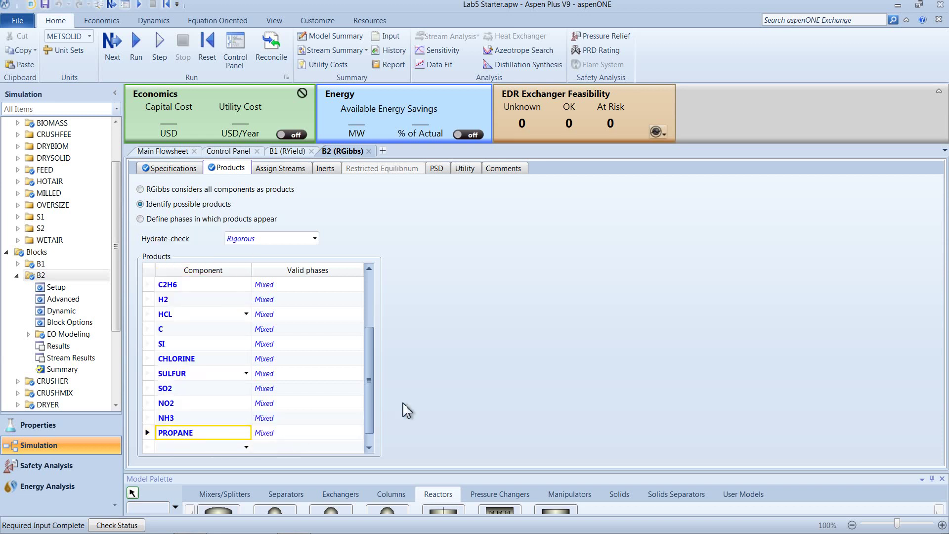
pyautogui.click(393, 413)
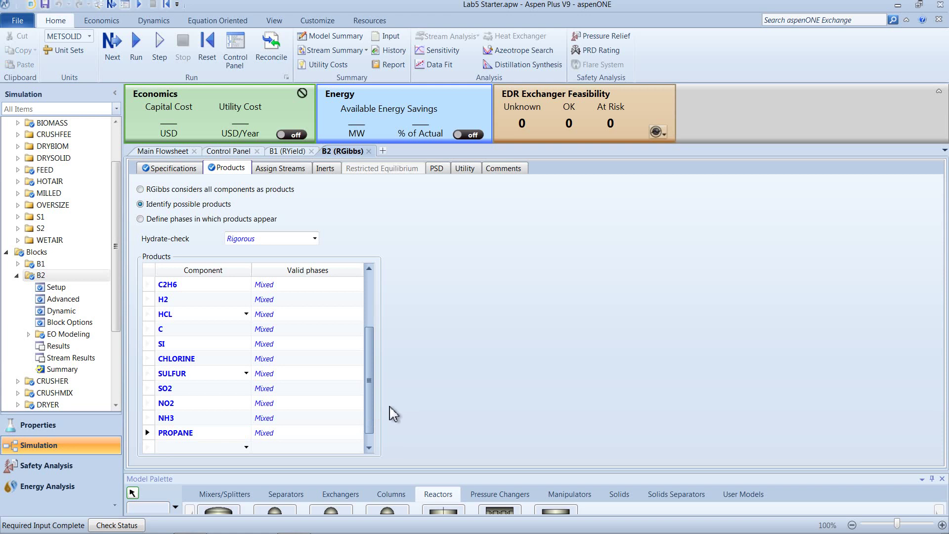
# Confirm required input is complete, run the simulation, and accept the simulation warnings to reach Run Status.
pyautogui.click(173, 168)
pyautogui.click(163, 151)
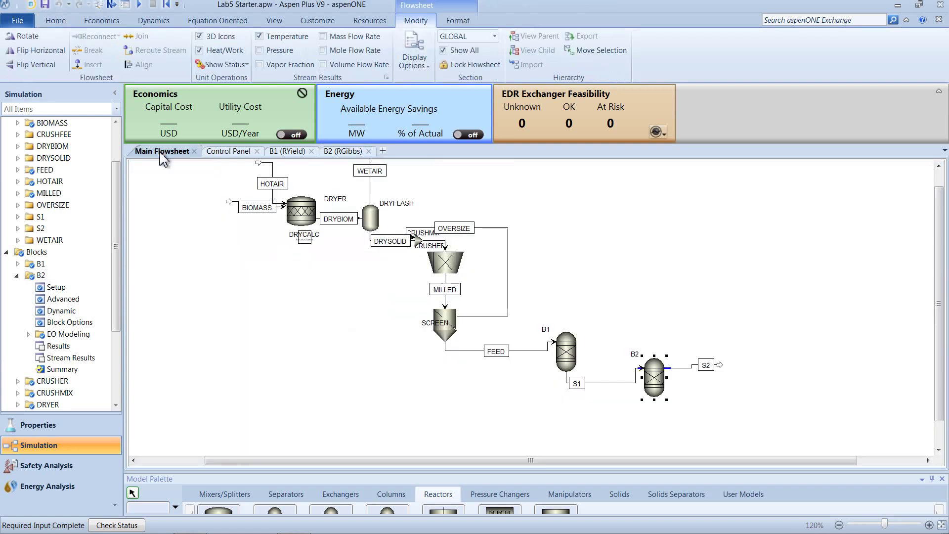
pyautogui.click(112, 5)
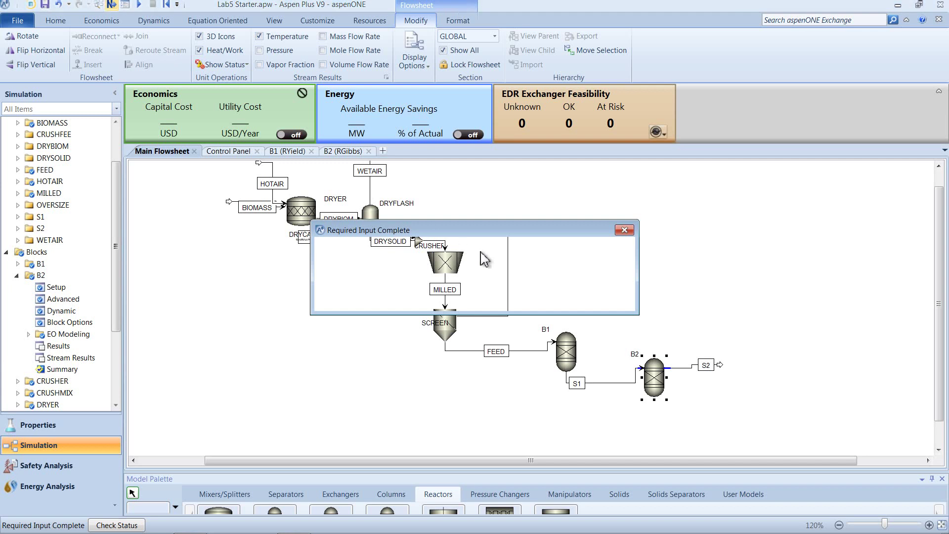
pyautogui.click(552, 298)
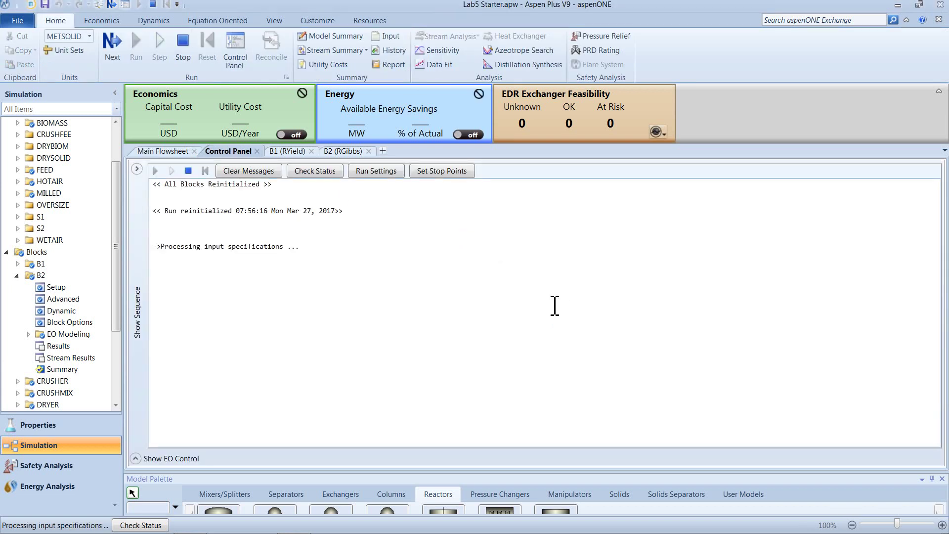
pyautogui.click(166, 151)
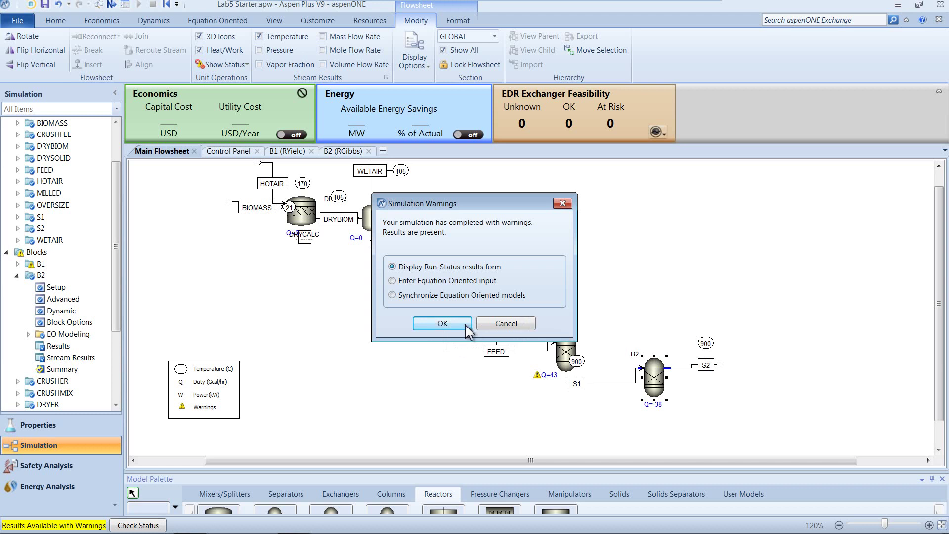
pyautogui.click(467, 330)
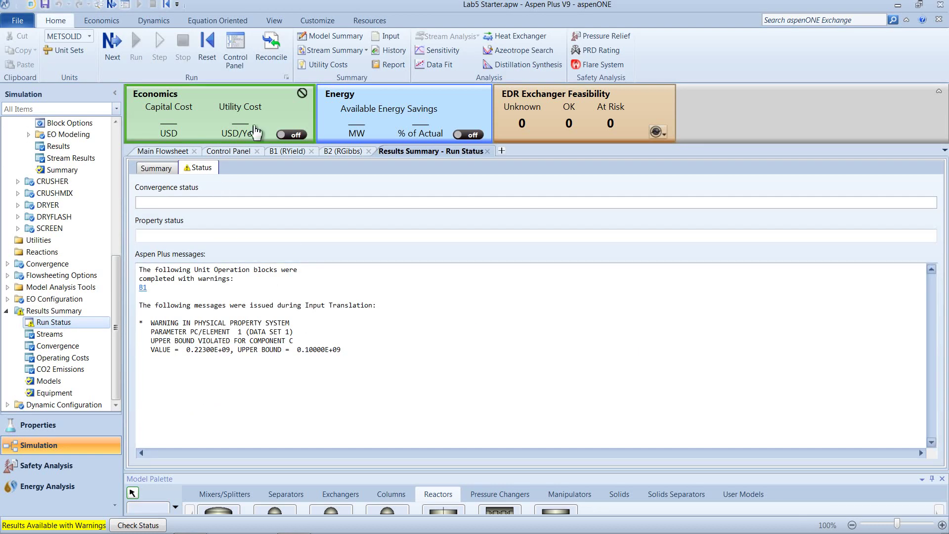
# Open the stream results for RYield block B1 from the main flowsheet.
pyautogui.click(157, 153)
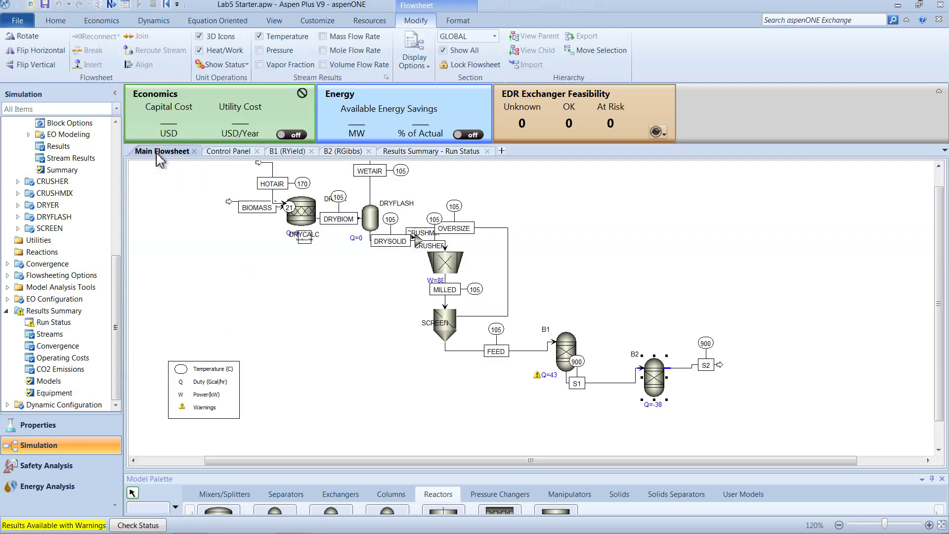
pyautogui.click(349, 347)
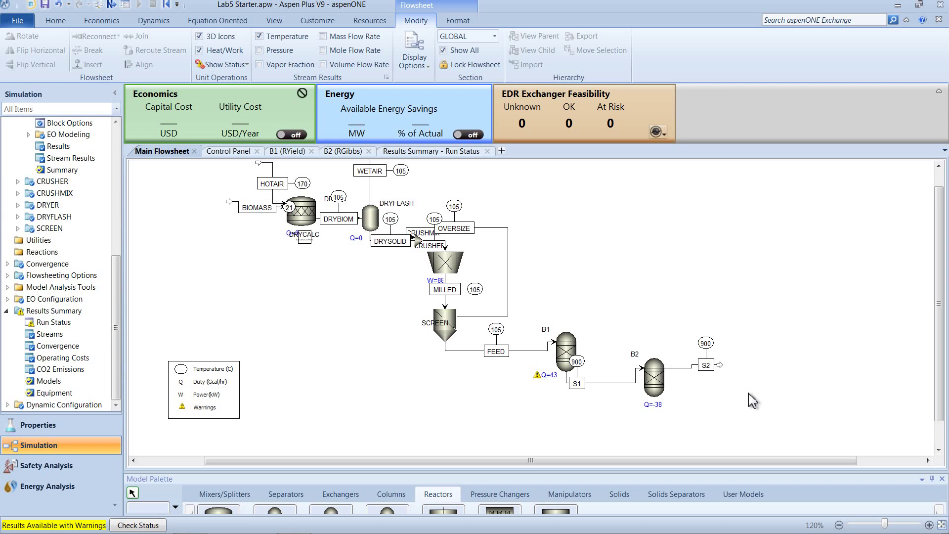
pyautogui.rightClick(575, 350)
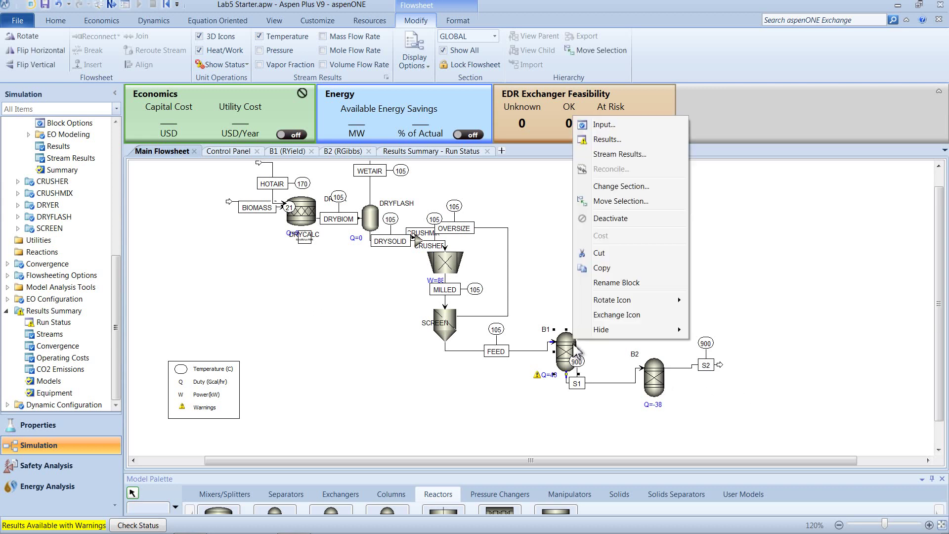
pyautogui.click(603, 155)
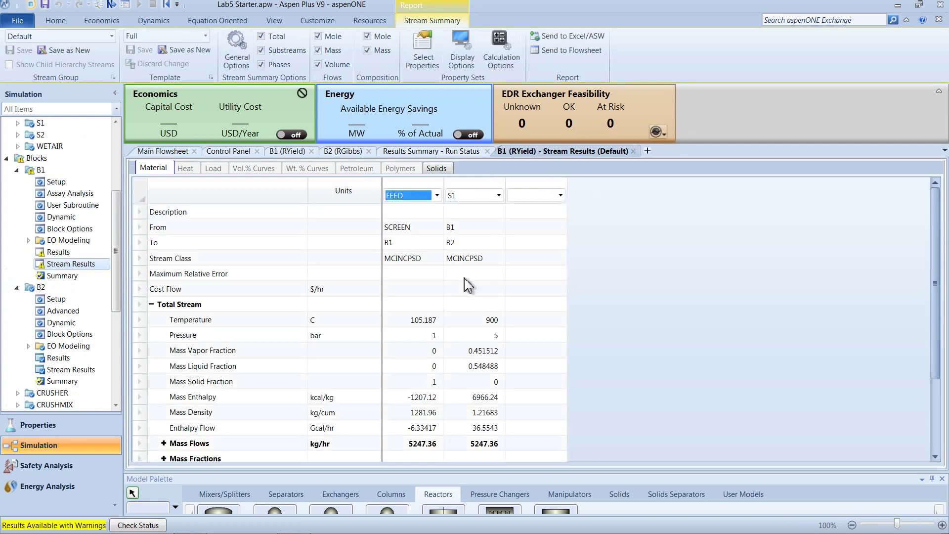
# Collapse Mass Fractions and expand Mass Flows to review FEED and S1 component flows (S1 5247.36 kg/hr).
pyautogui.scroll(-2, 472, 293)
pyautogui.scroll(-1, 472, 293)
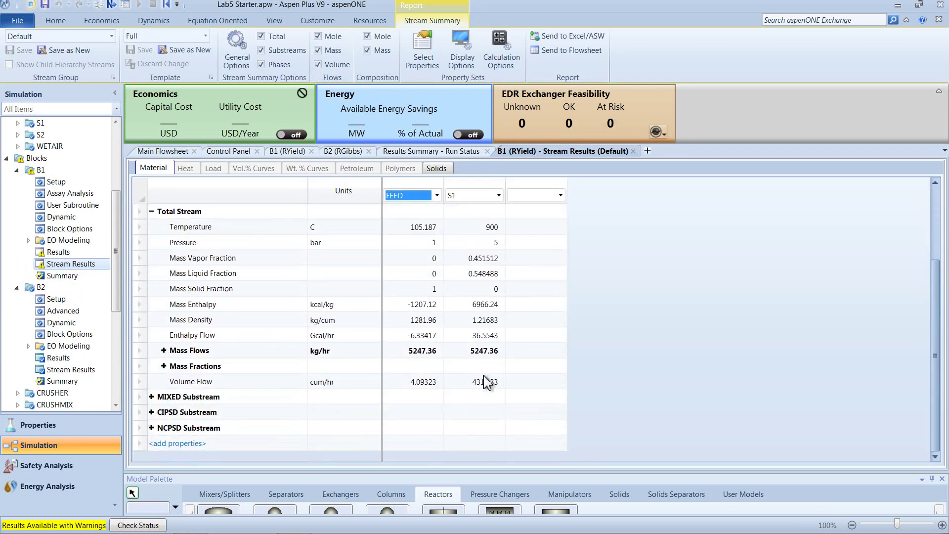
pyautogui.click(164, 367)
pyautogui.scroll(-1, 319, 370)
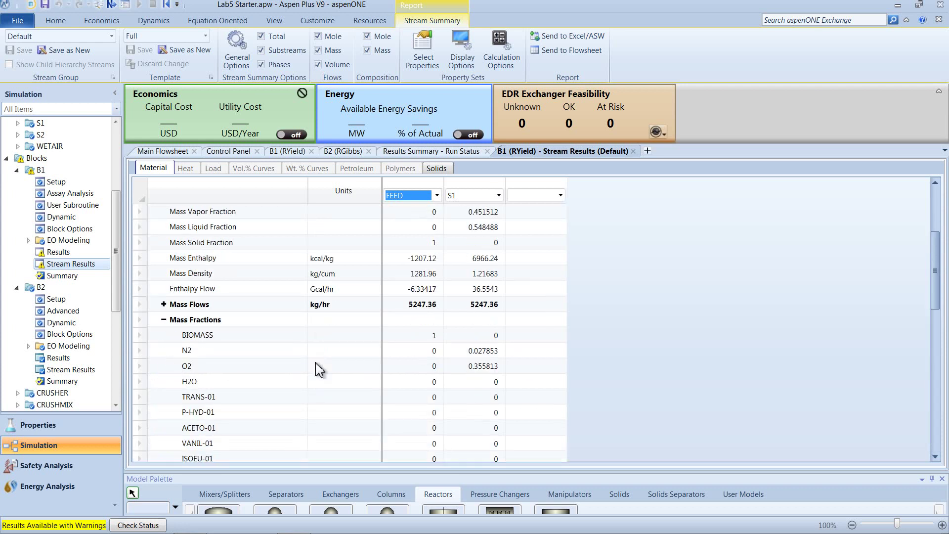
pyautogui.click(164, 320)
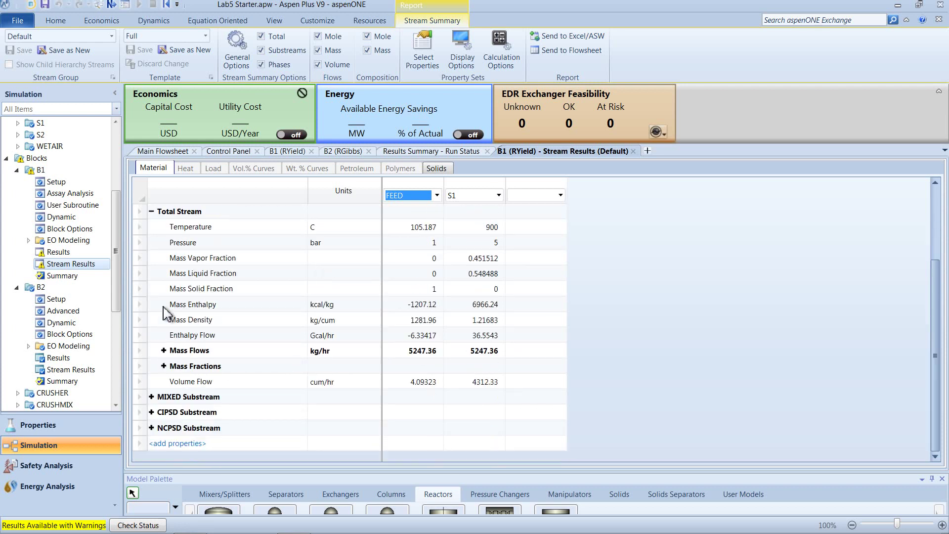
pyautogui.click(164, 350)
pyautogui.scroll(-1, 428, 343)
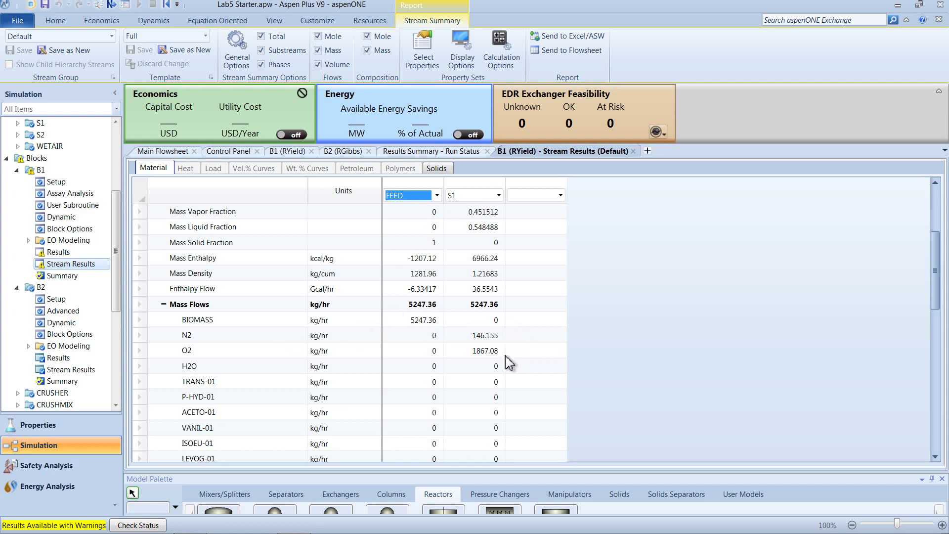
pyautogui.scroll(-2, 509, 364)
pyautogui.scroll(-5, 509, 364)
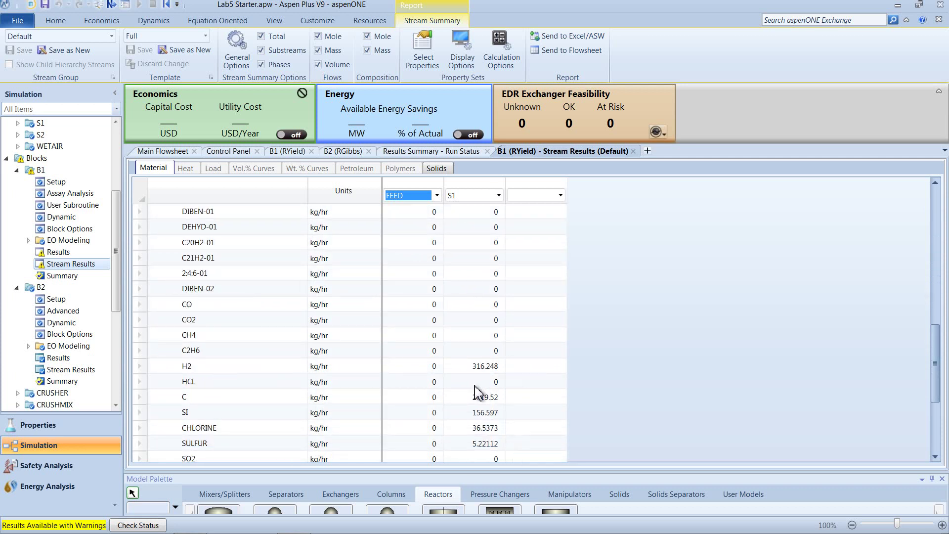
pyautogui.scroll(1, 462, 401)
pyautogui.scroll(4, 462, 400)
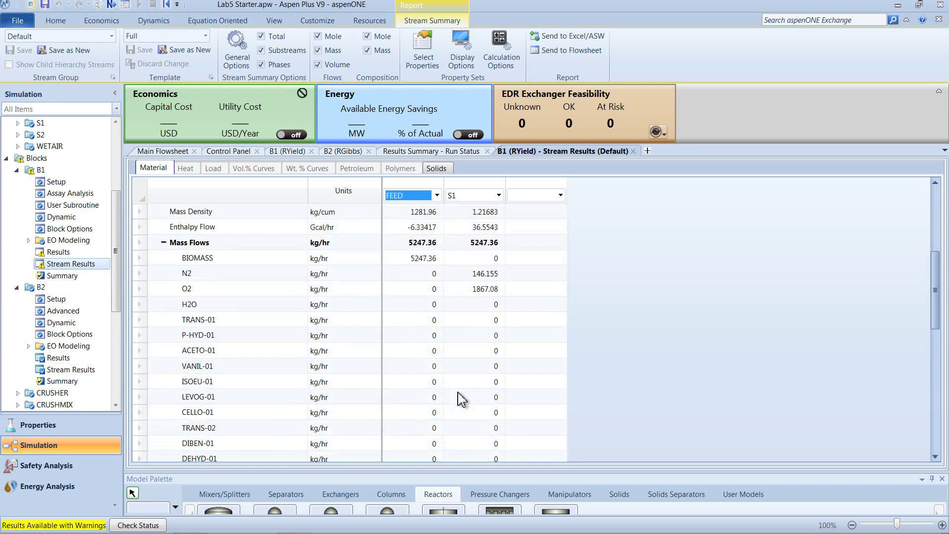
pyautogui.scroll(-5, 462, 401)
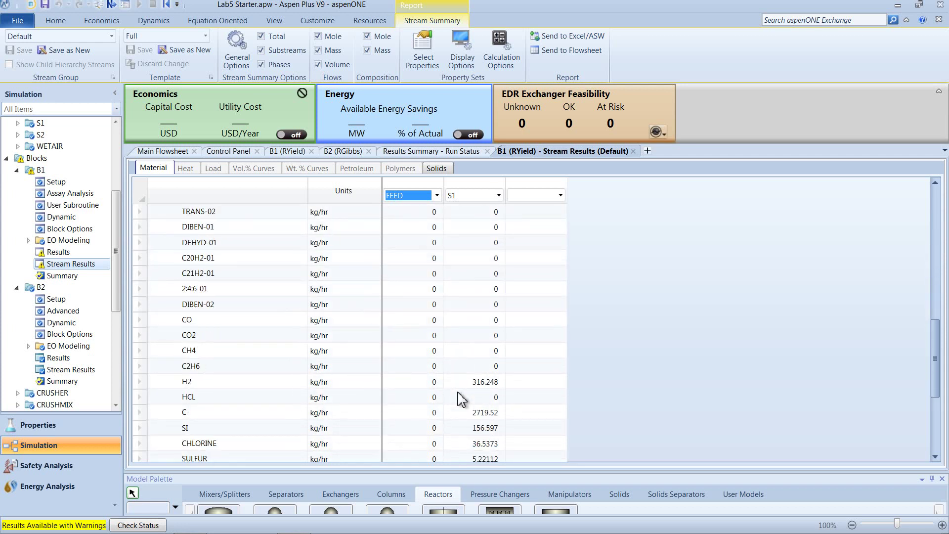
# Open the stream results for RGibbs block B2 from the main flowsheet.
pyautogui.click(168, 151)
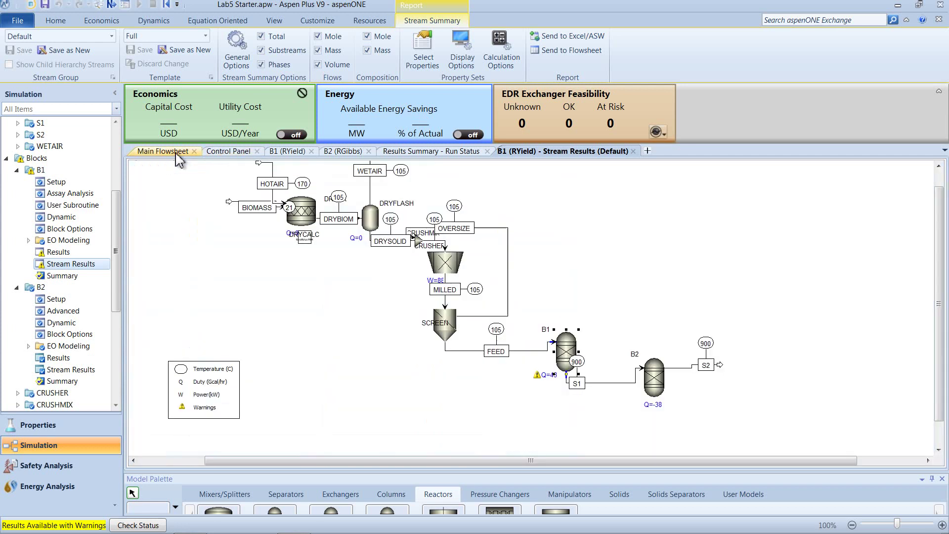
pyautogui.rightClick(657, 379)
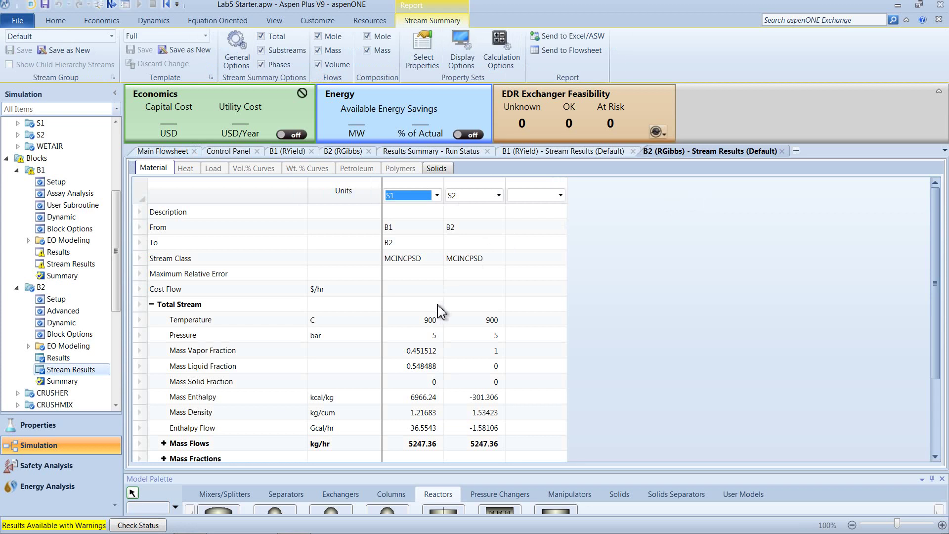
pyautogui.scroll(-1, 324, 324)
pyautogui.scroll(-1, 218, 358)
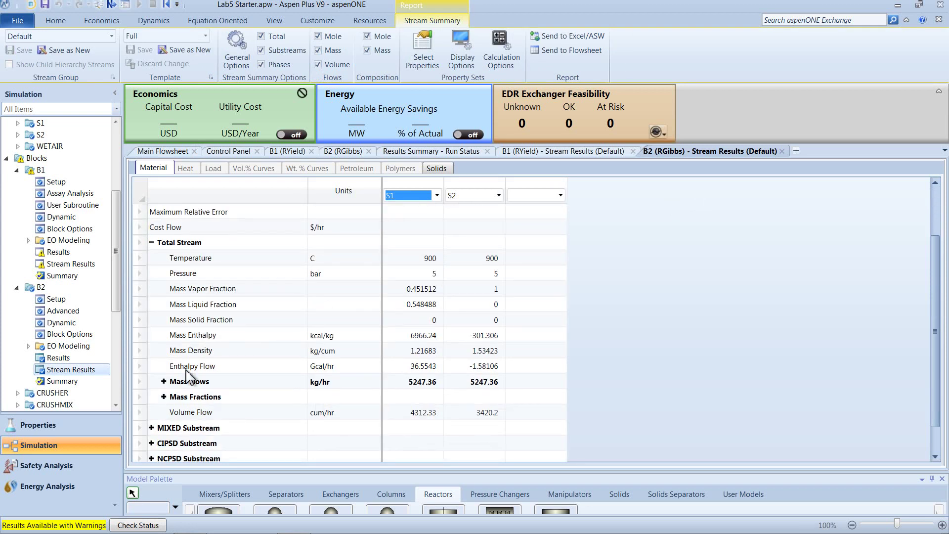
# Expand Mass Flows and review S1 and S2 components, e.g. S2 with 3268.72 kg/hr CO, 1188.69 kg/hr PROPANE.
pyautogui.click(164, 381)
pyautogui.scroll(-1, 495, 371)
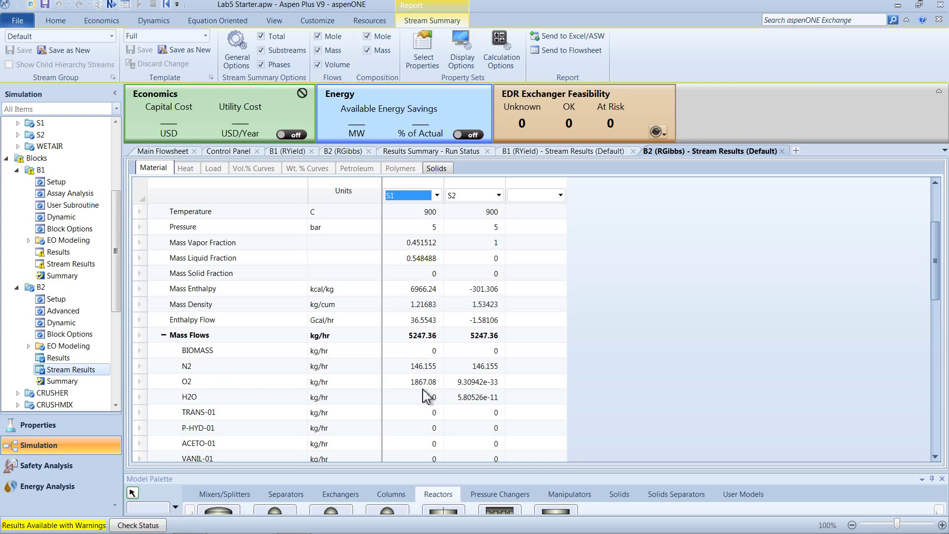
pyautogui.scroll(-3, 460, 376)
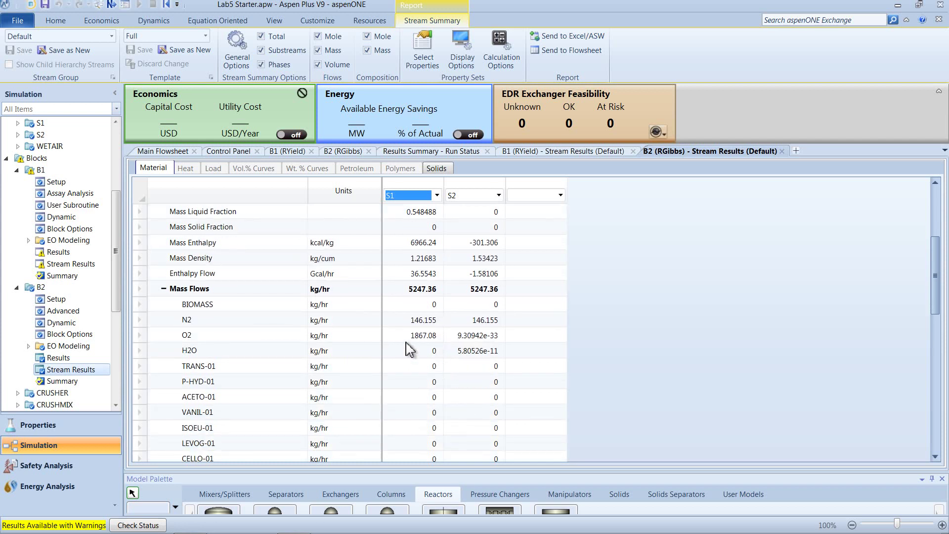
pyautogui.scroll(-5, 413, 359)
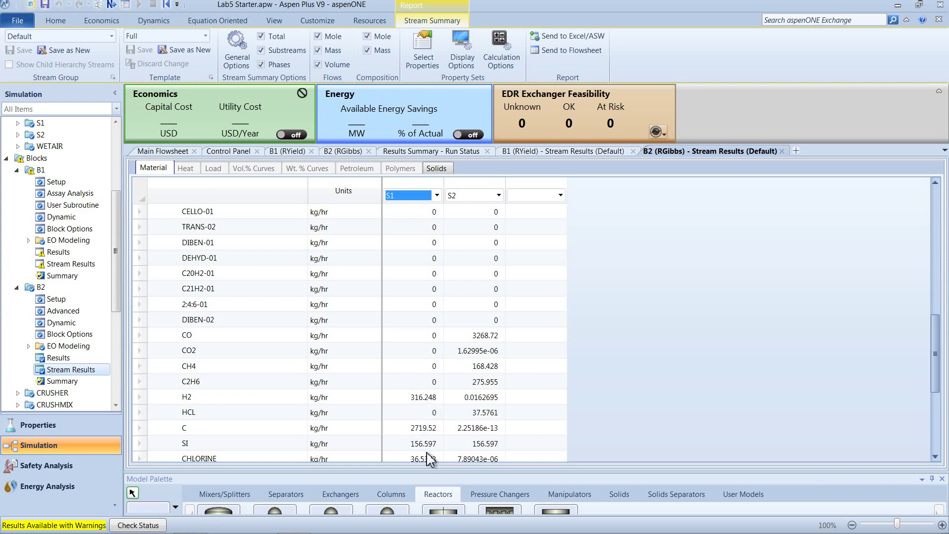
pyautogui.scroll(2, 405, 349)
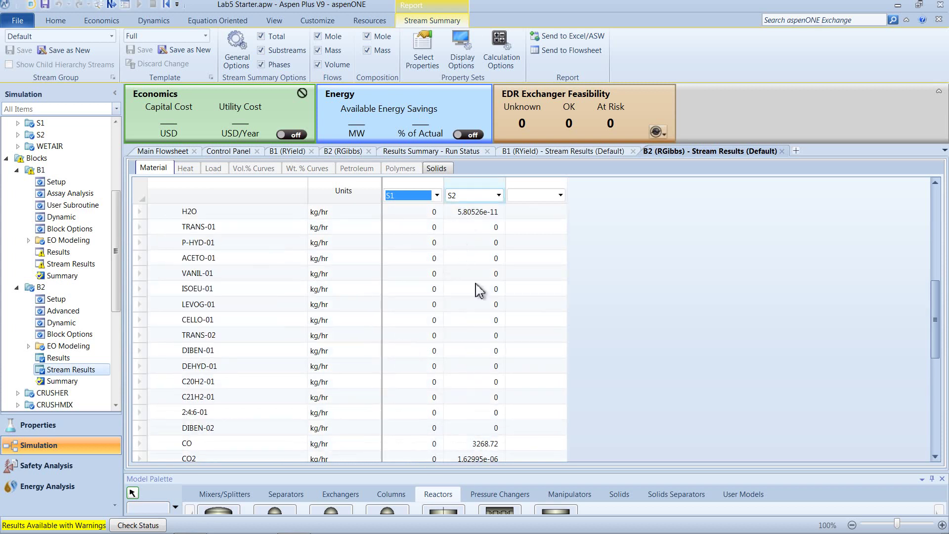
pyautogui.scroll(2, 477, 290)
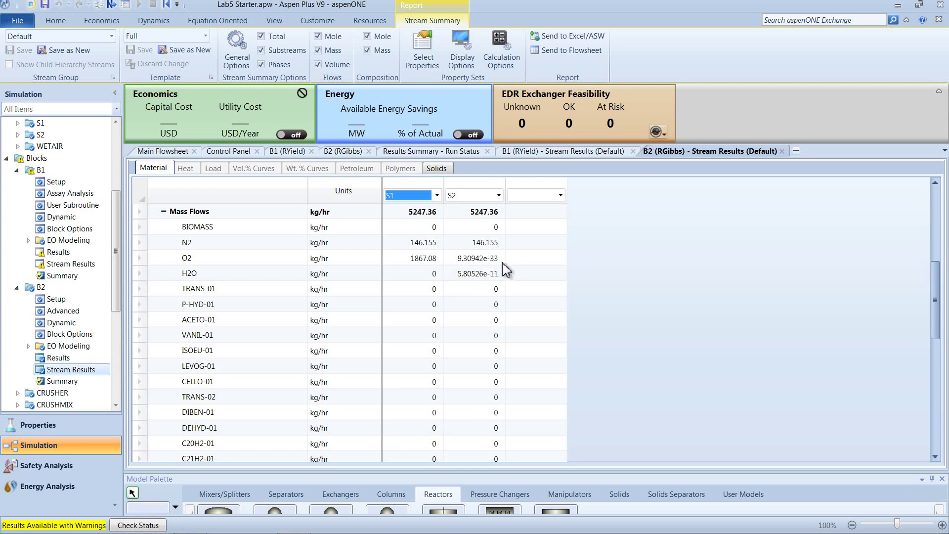
pyautogui.scroll(-1, 494, 263)
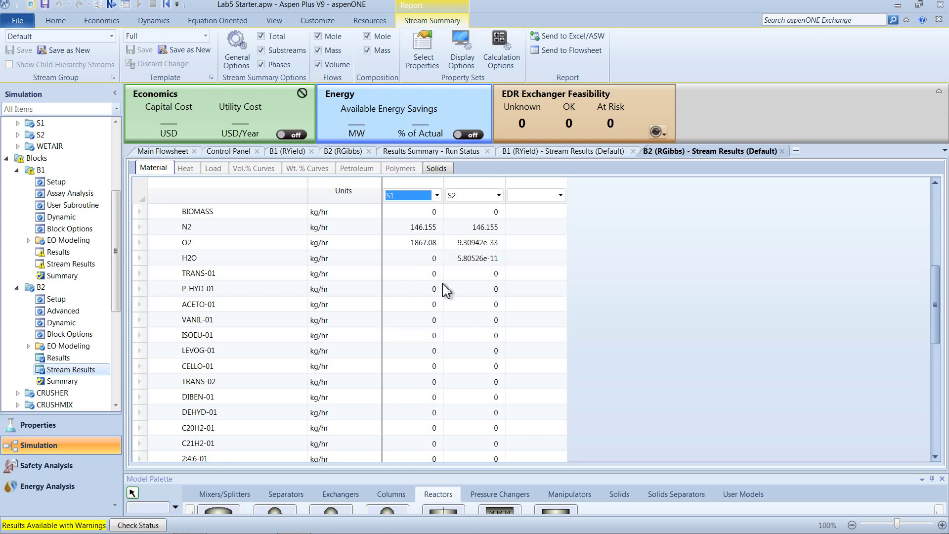
pyautogui.scroll(-2, 463, 276)
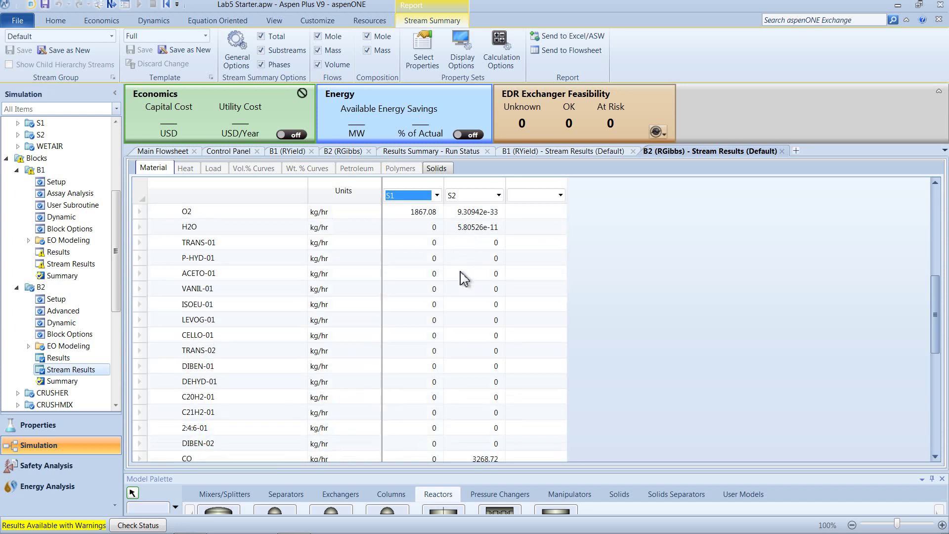
pyautogui.scroll(-1, 463, 279)
pyautogui.scroll(-1, 464, 278)
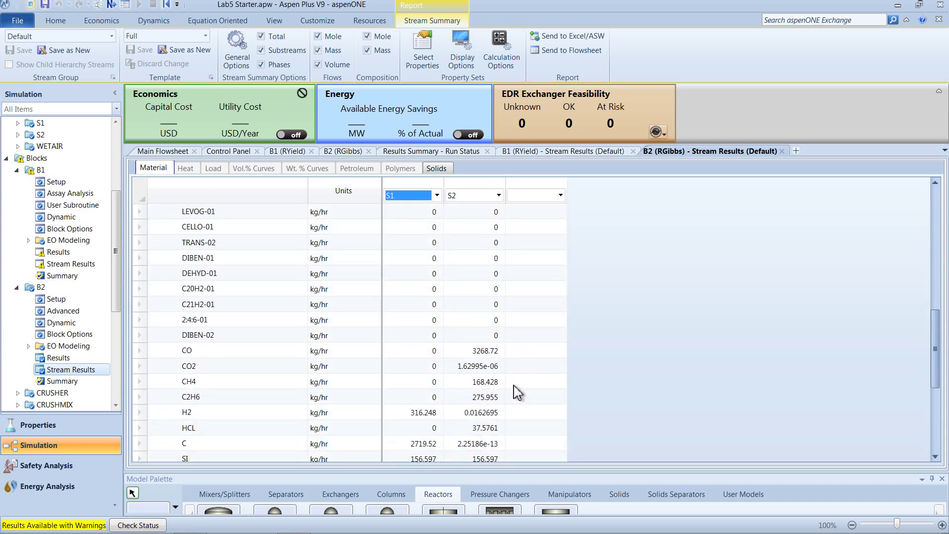
pyautogui.scroll(-1, 514, 391)
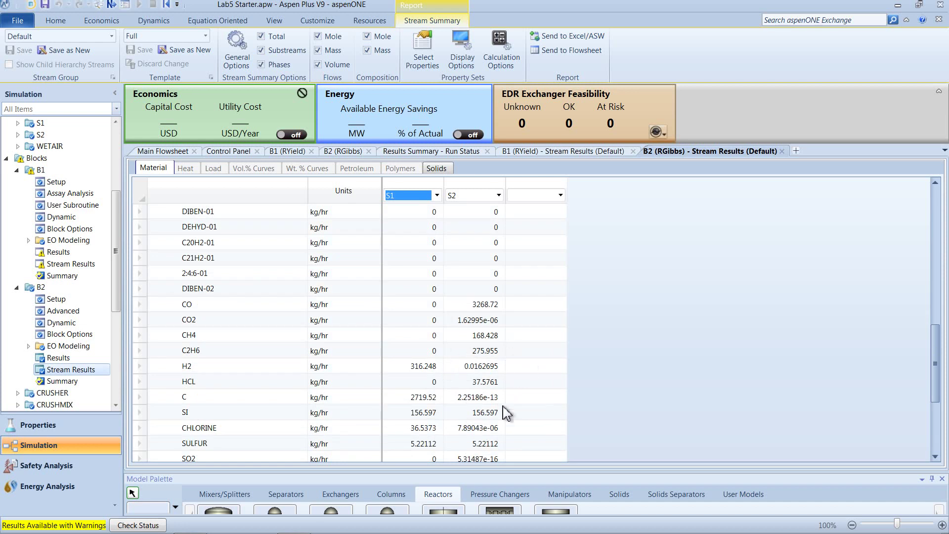
pyautogui.scroll(-1, 511, 418)
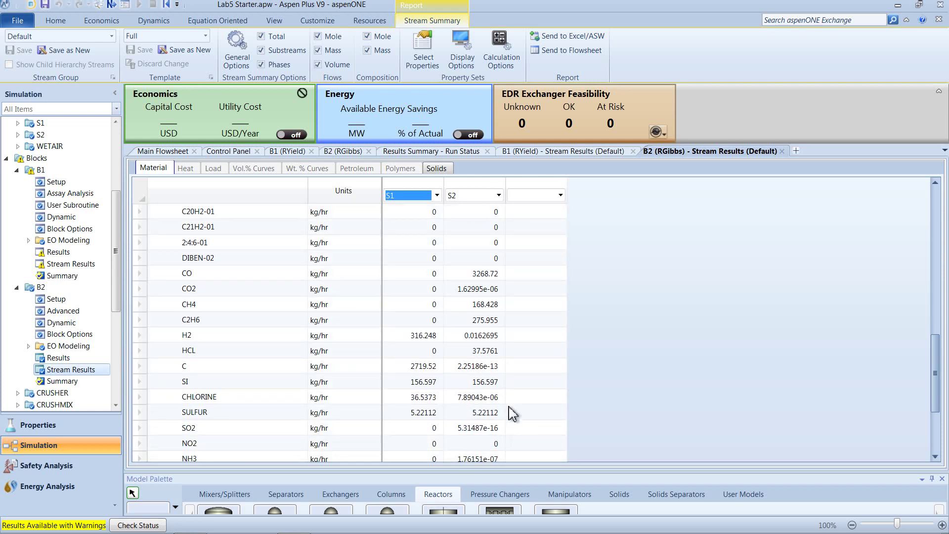
pyautogui.scroll(-1, 514, 411)
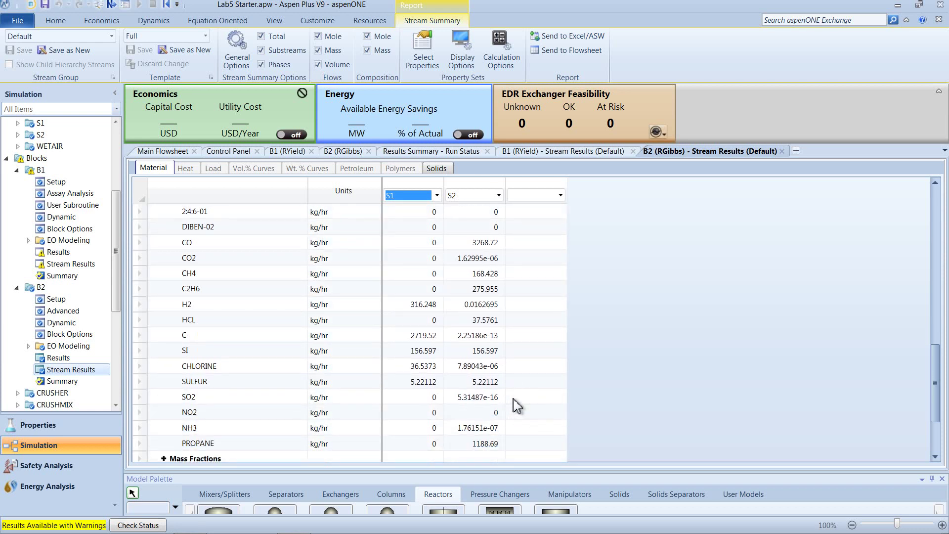
pyautogui.scroll(-1, 517, 406)
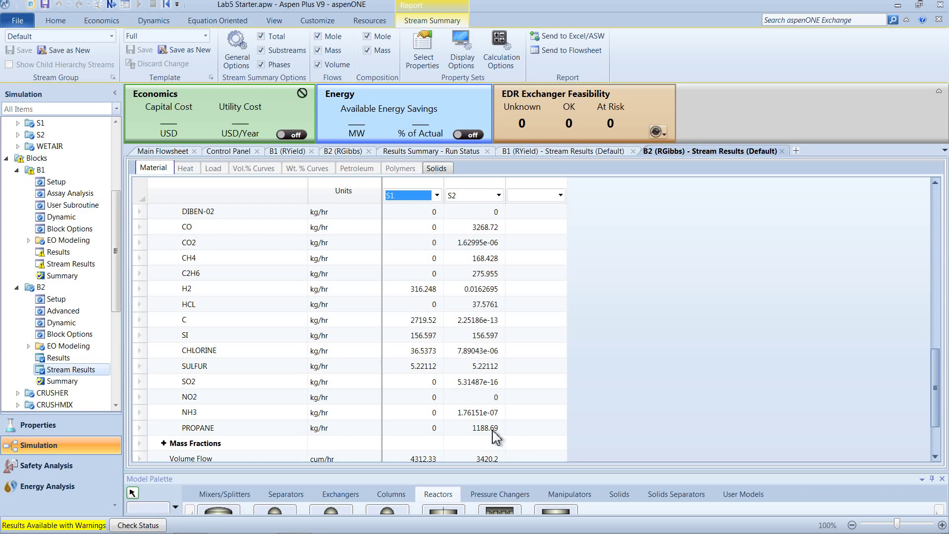
pyautogui.scroll(1, 487, 417)
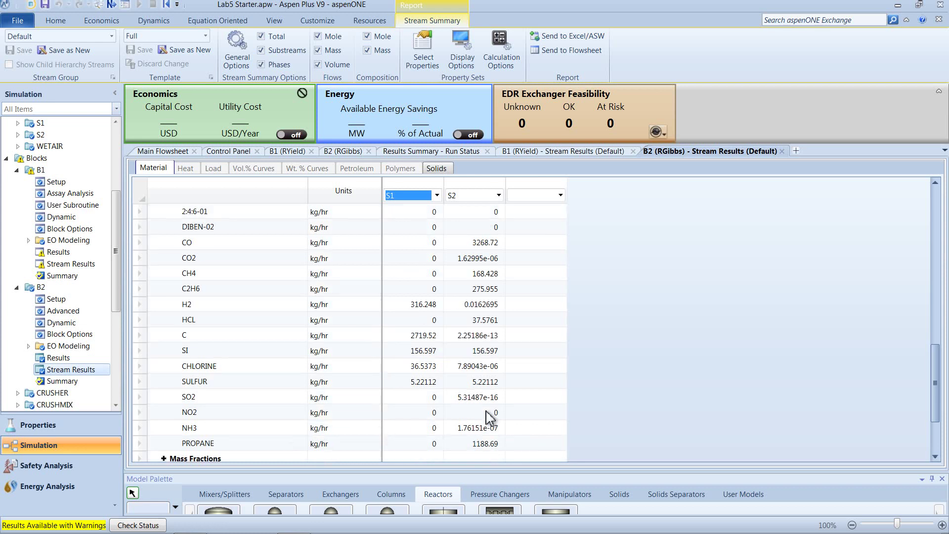
pyautogui.scroll(5, 488, 417)
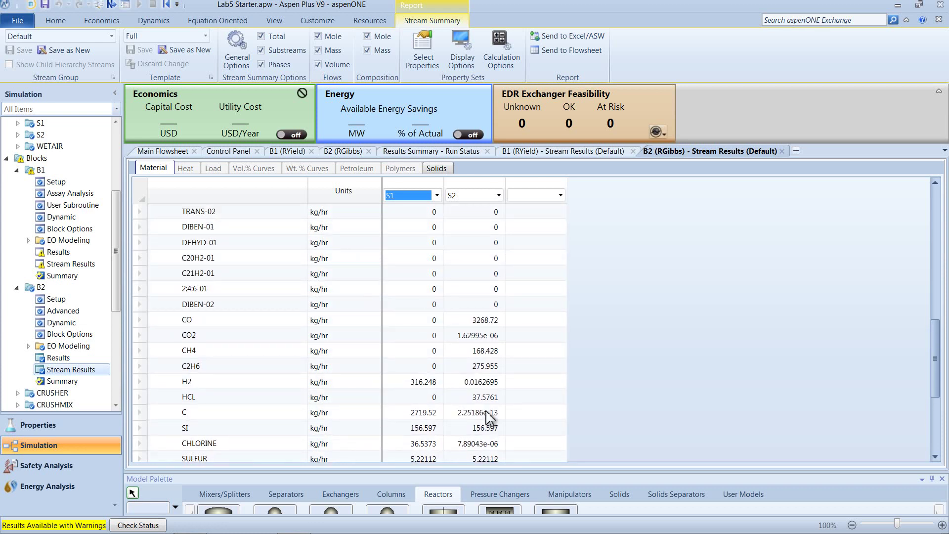
pyautogui.scroll(-4, 489, 416)
pyautogui.scroll(4, 488, 416)
pyautogui.scroll(-3, 487, 416)
pyautogui.scroll(-2, 488, 417)
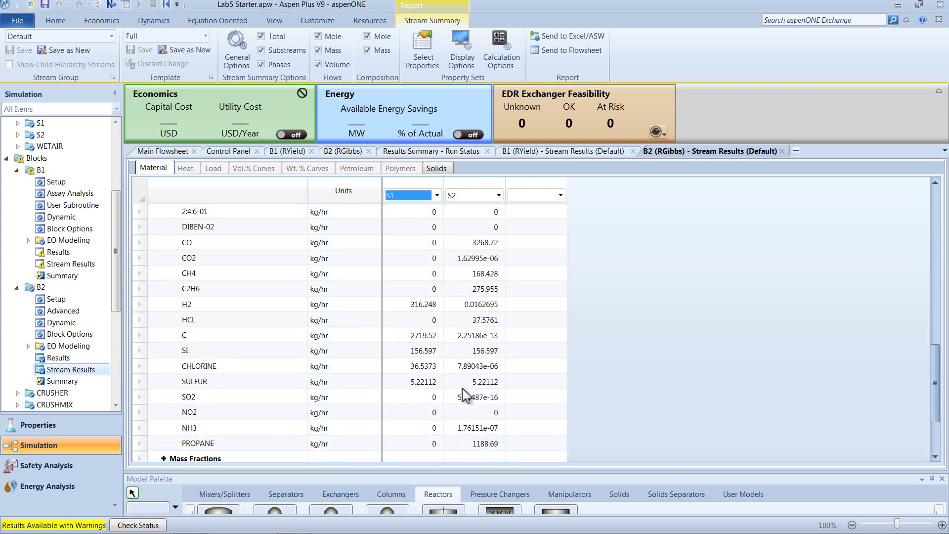